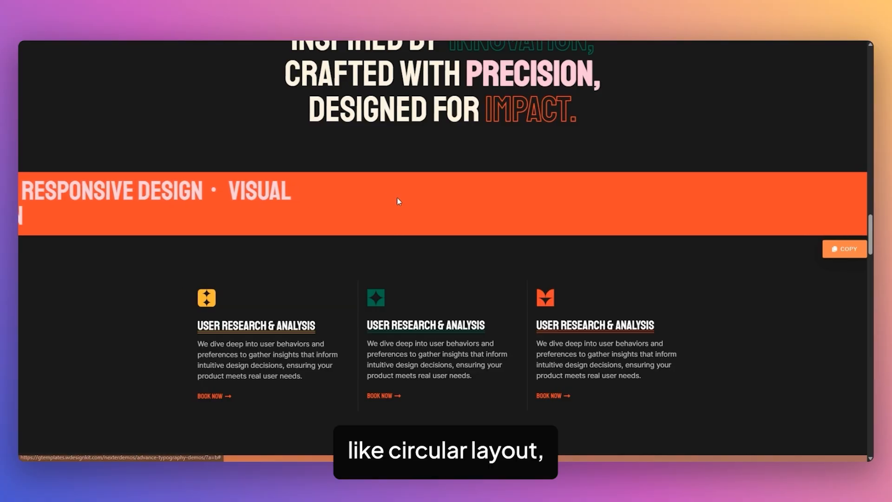
Step: Look through the typography demo page, from the marquee and service columns down to the mountain cards and surfing banner
scroll(465, 224, down, 3)
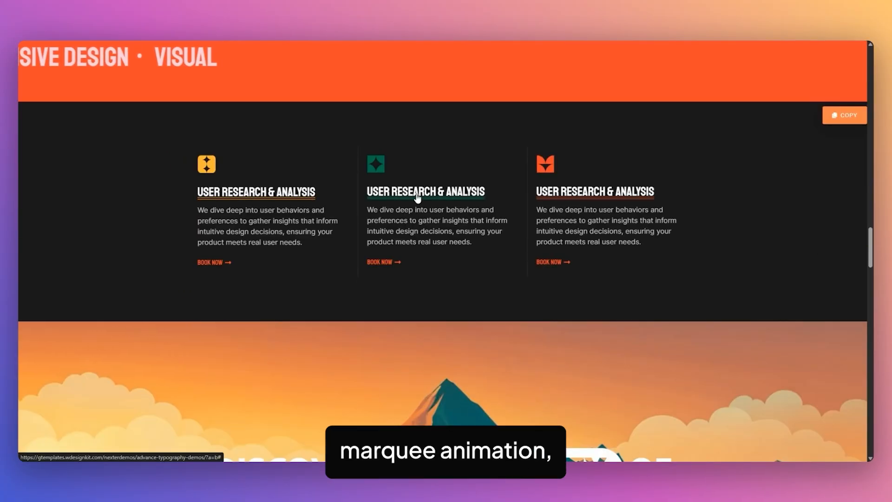
scroll(420, 205, down, 6)
scroll(434, 259, down, 10)
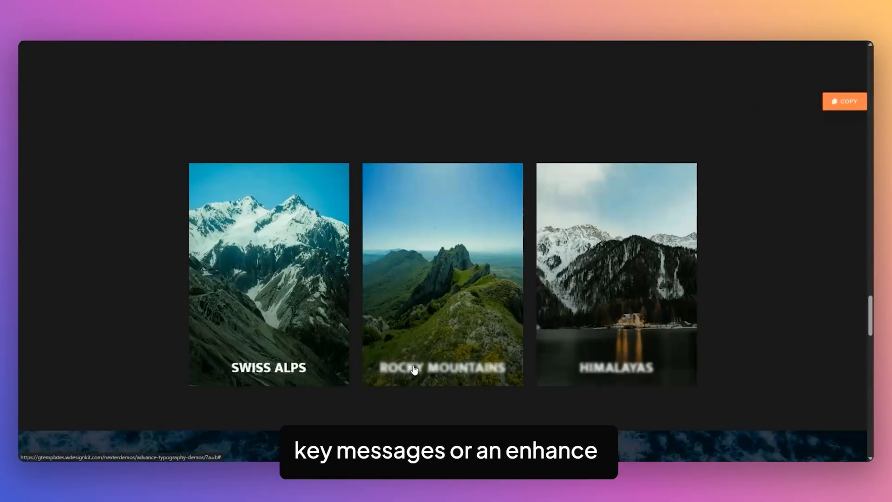
scroll(531, 258, down, 3)
scroll(532, 258, down, 4)
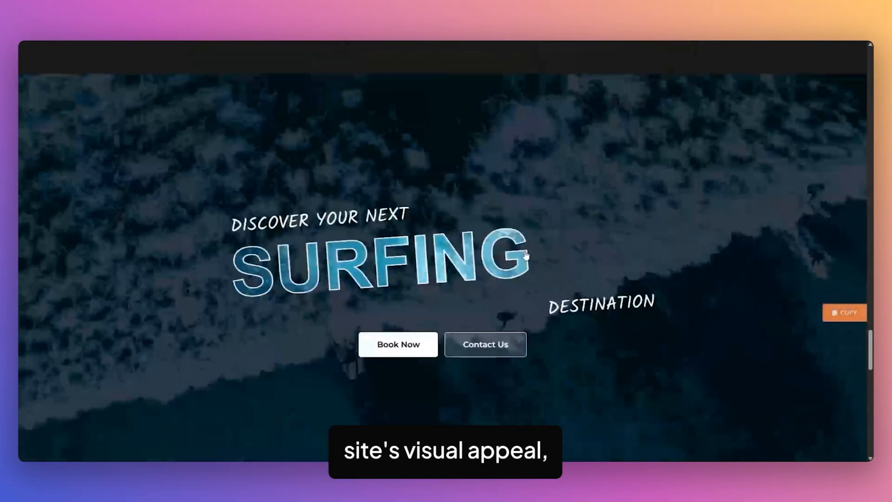
scroll(564, 265, down, 5)
scroll(571, 264, down, 6)
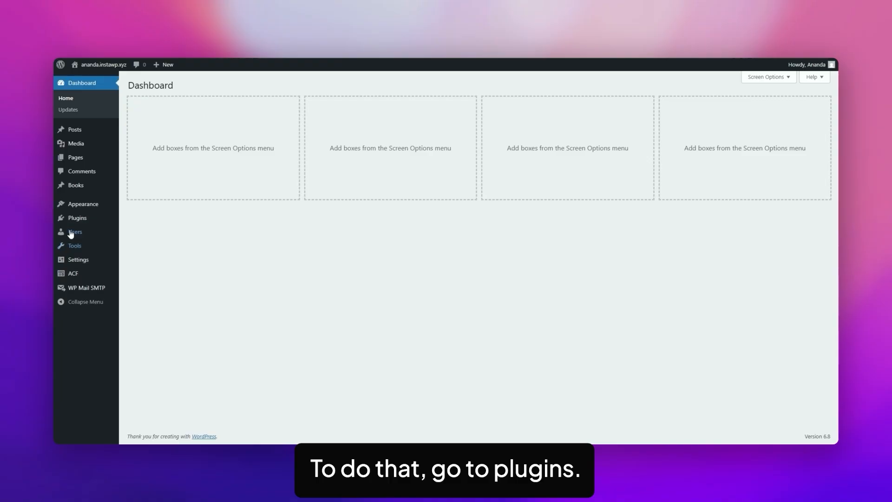
Step: Search the plugin directory for "nexter blocks" and install the Nexter Blocks plugin
mouse_move(79, 219)
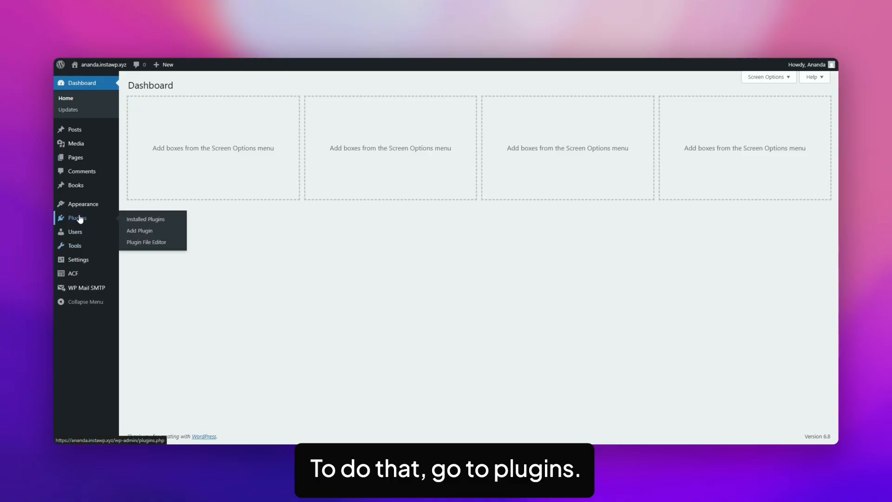
click(136, 231)
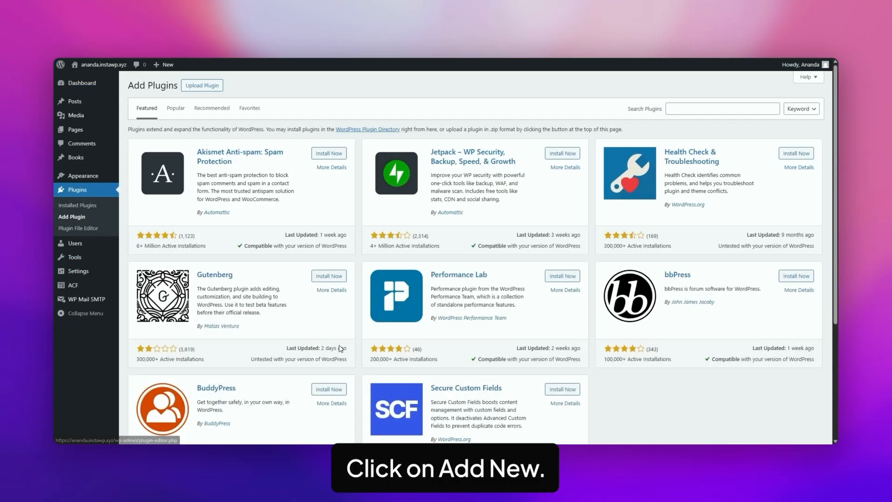
click(693, 108)
text(nexter blocks)
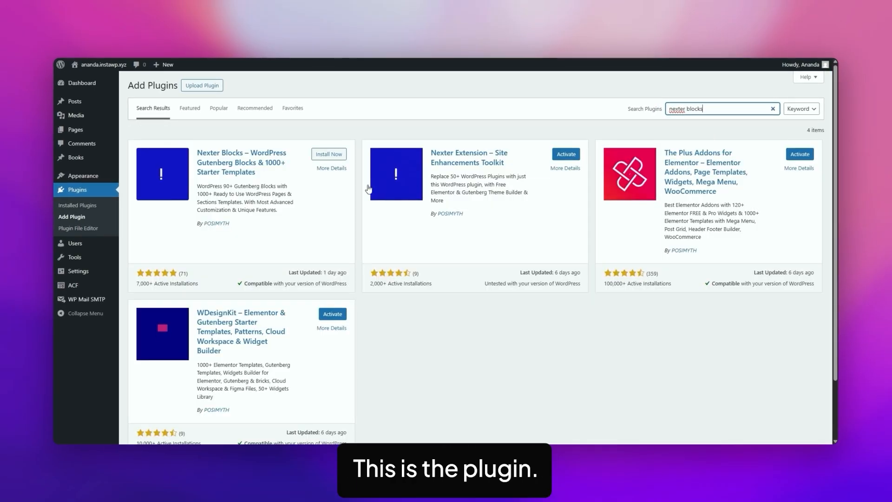
click(326, 155)
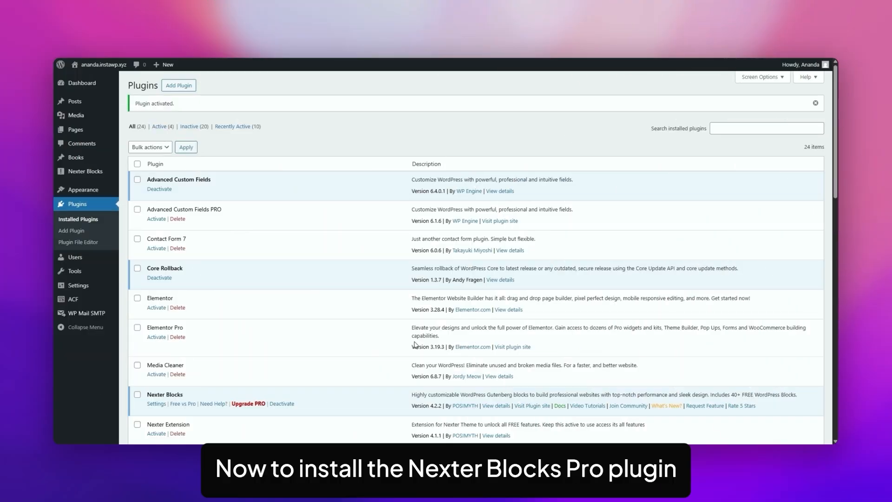
Step: Review the free versus Pro comparison in the Nexter Blocks dashboard and open the Pro upgrade offer
mouse_move(93, 172)
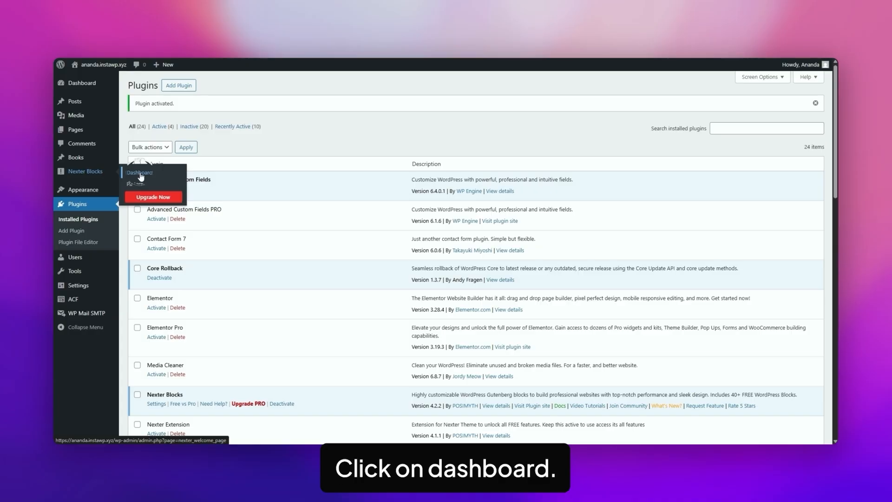
click(127, 173)
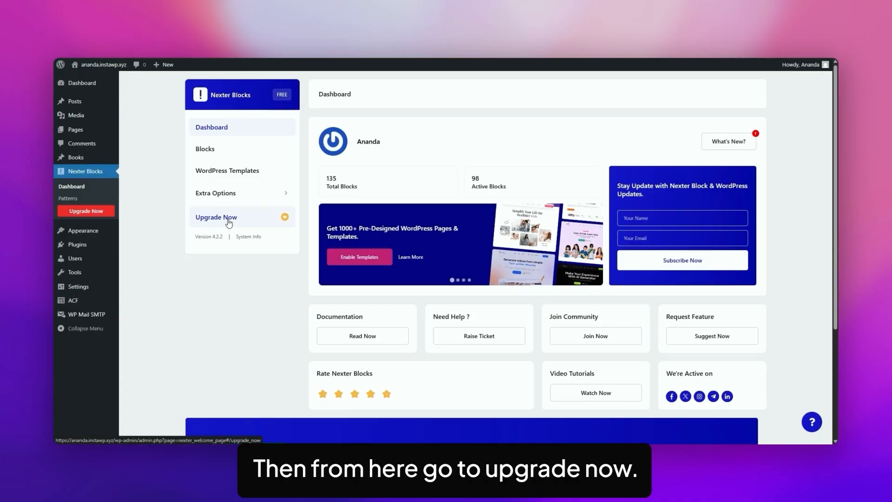
click(229, 219)
scroll(610, 225, down, 7)
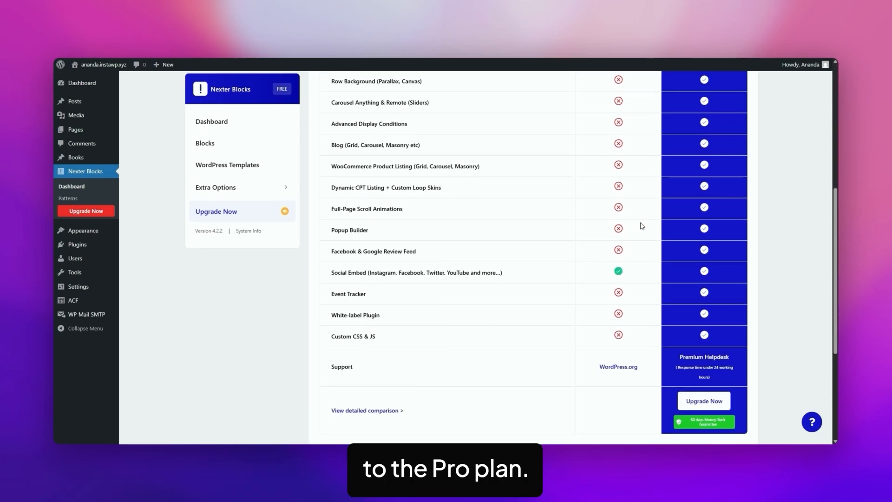
click(707, 402)
scroll(615, 253, down, 3)
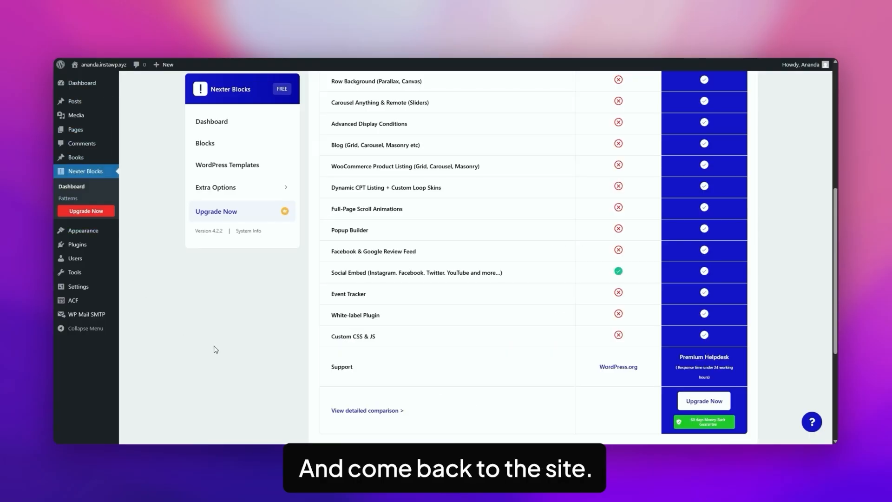
Step: Install the Nexter Blocks Pro plugin from the the-plus-addons-for-block-editor-pro zip file and open its Pro activation page
mouse_move(77, 245)
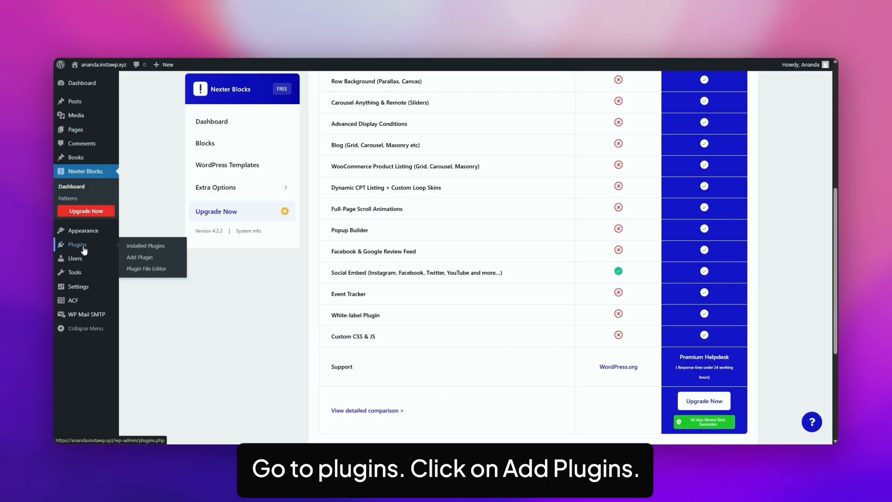
click(140, 258)
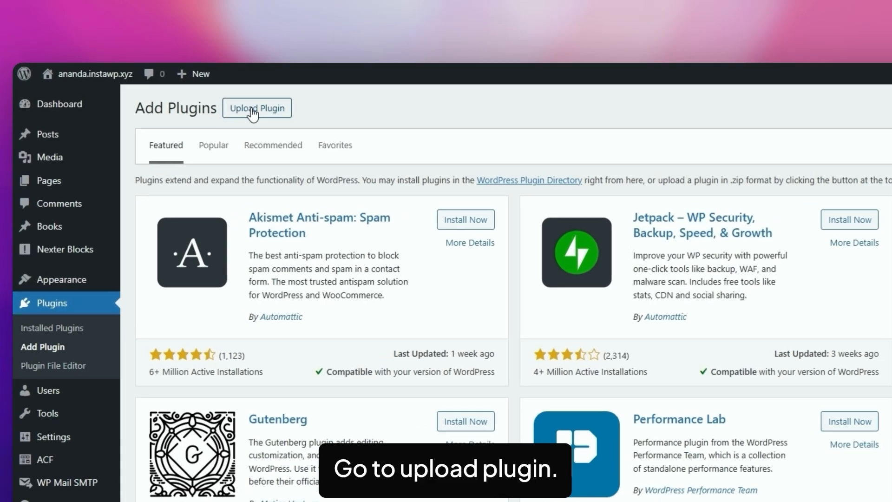
click(201, 86)
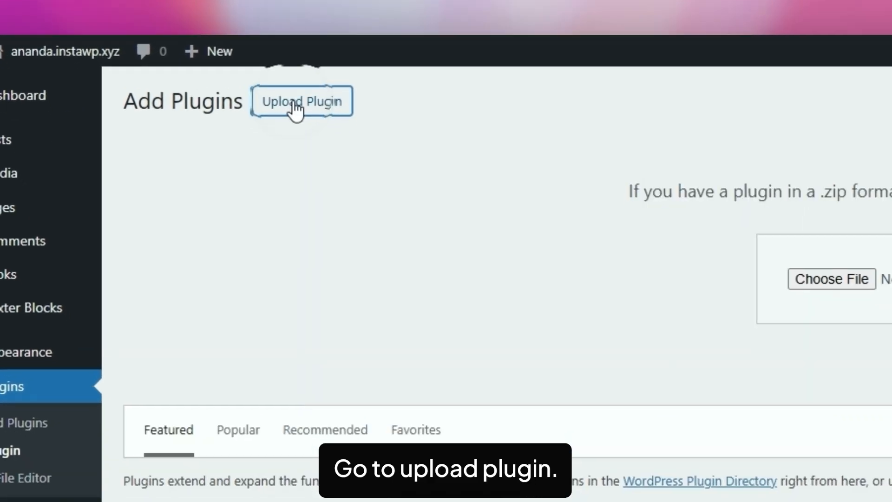
click(621, 188)
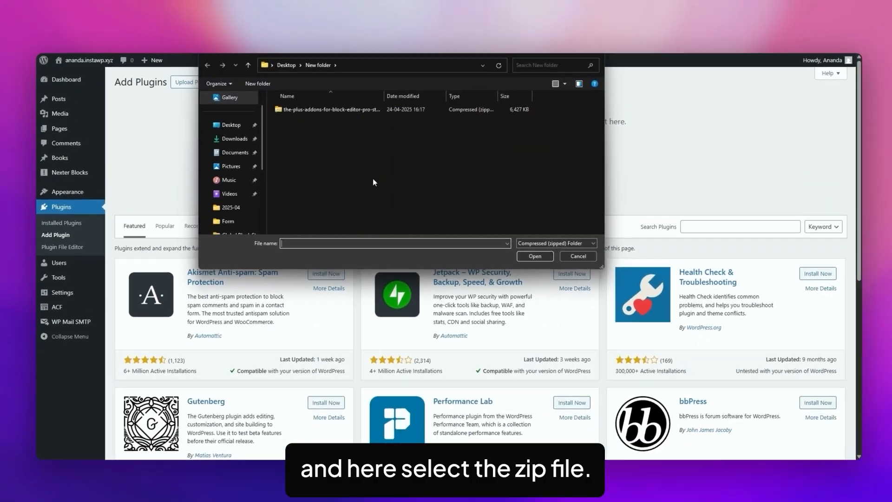
click(302, 111)
click(528, 251)
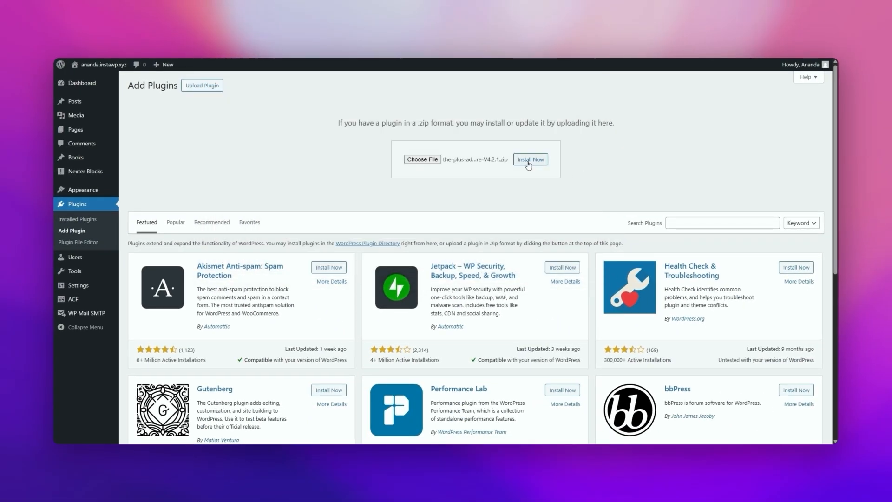
click(530, 160)
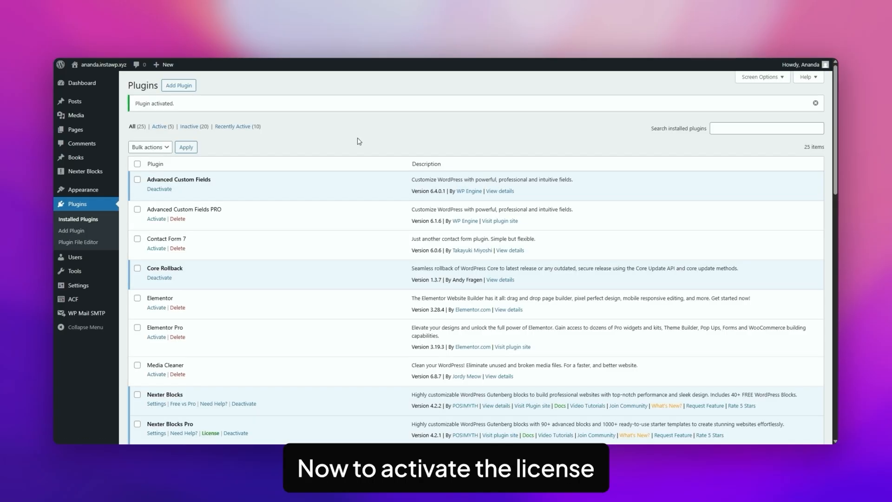
mouse_move(88, 176)
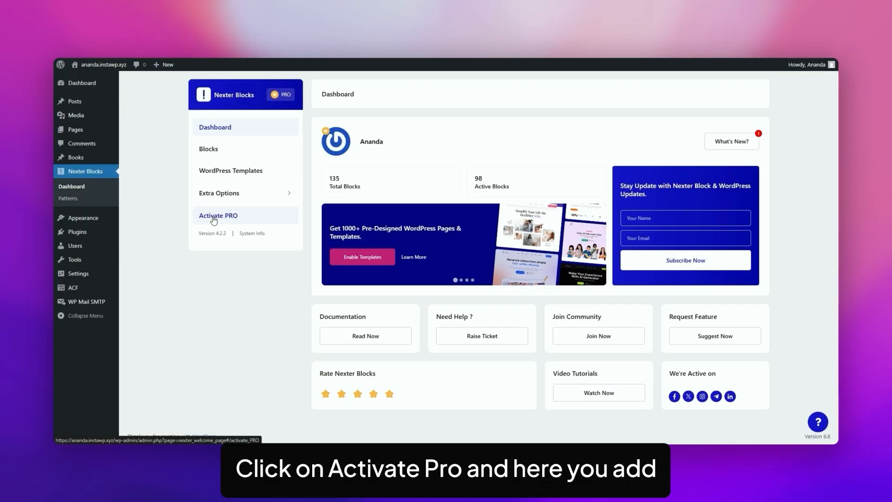
click(213, 218)
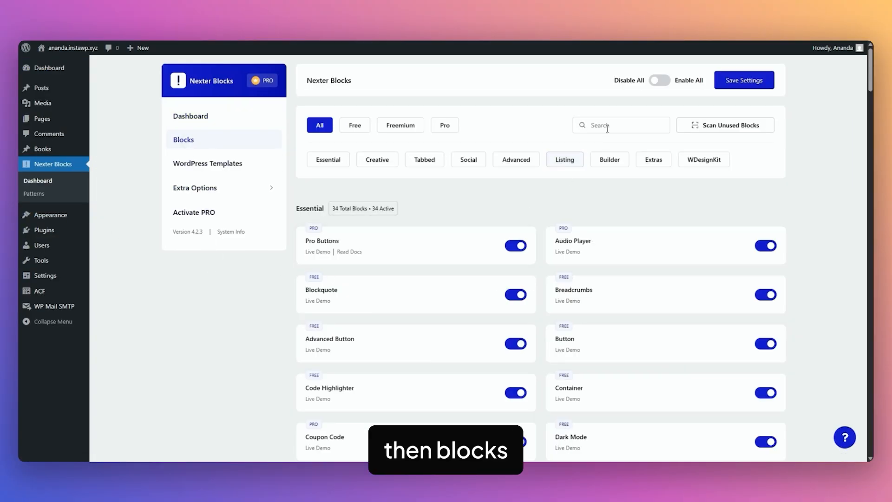
Step: Find the Advanced Typography block in the Nexter Blocks list, enable it and save the settings
click(607, 129)
text(advanced typog)
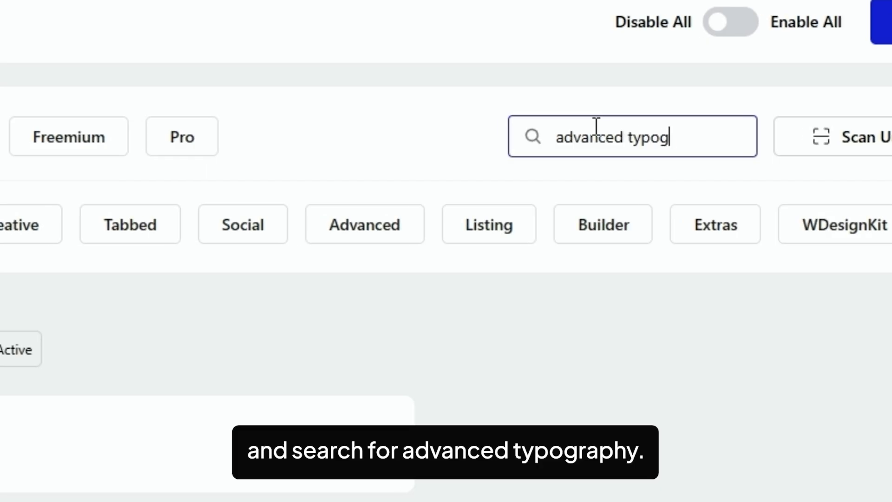
text(raphy)
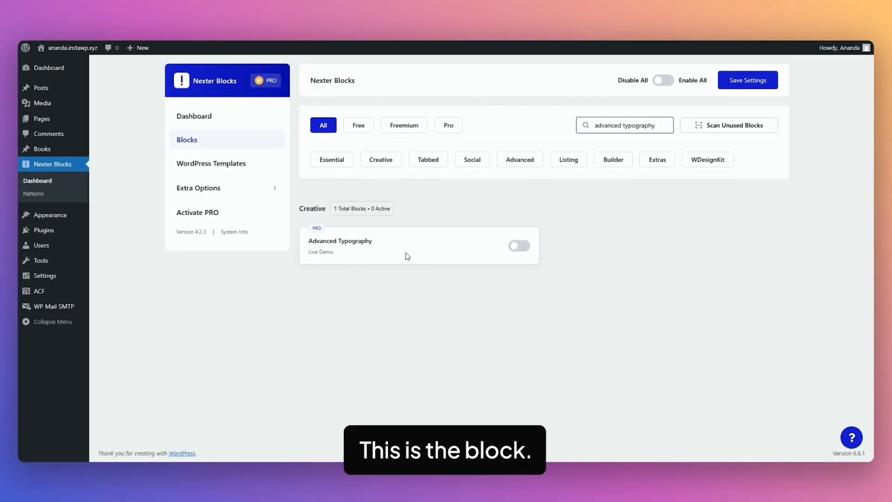
click(521, 245)
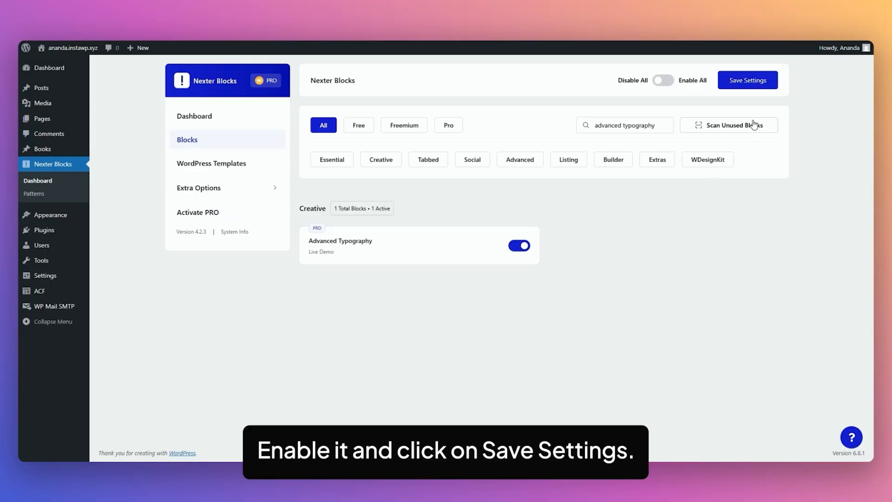
click(752, 85)
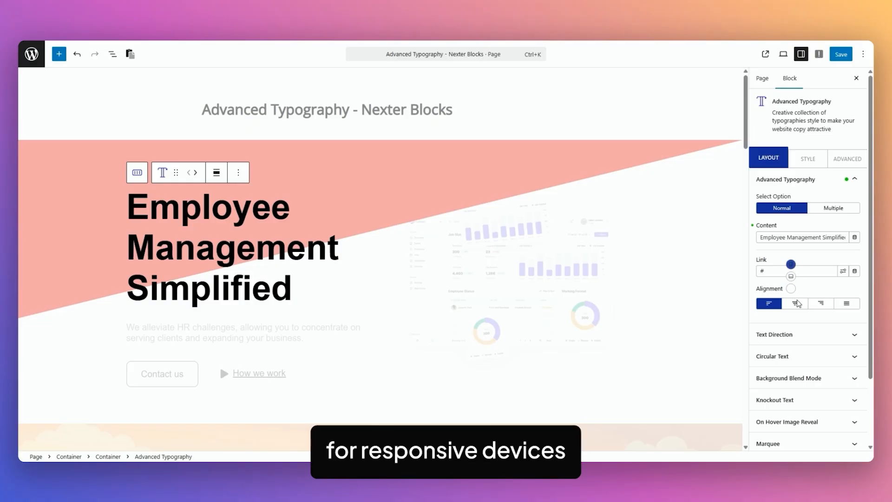
Step: Try the vertical text orientations, vertical letters and vertical direction options on the "Employee Management Simplified" heading, returning it to normal text
click(808, 336)
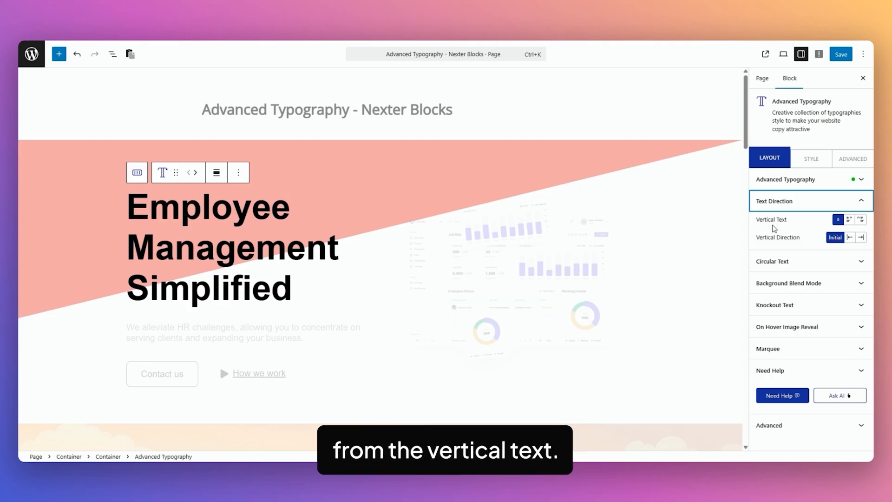
click(851, 221)
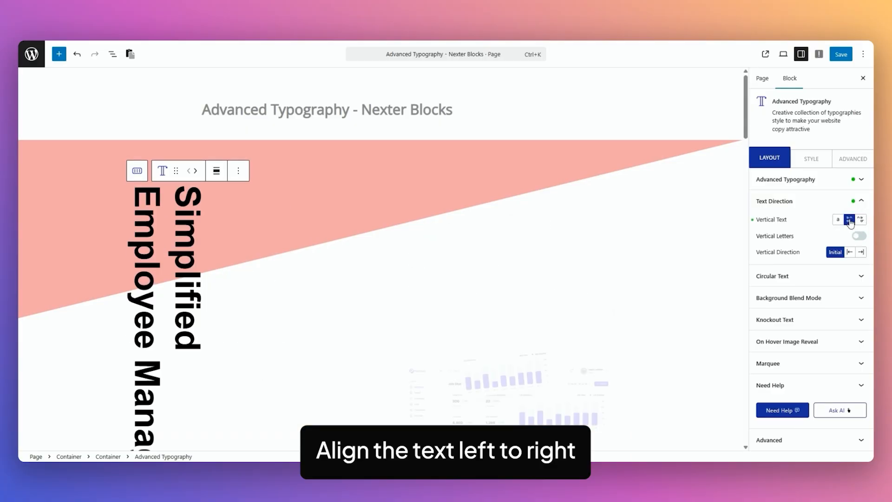
click(861, 220)
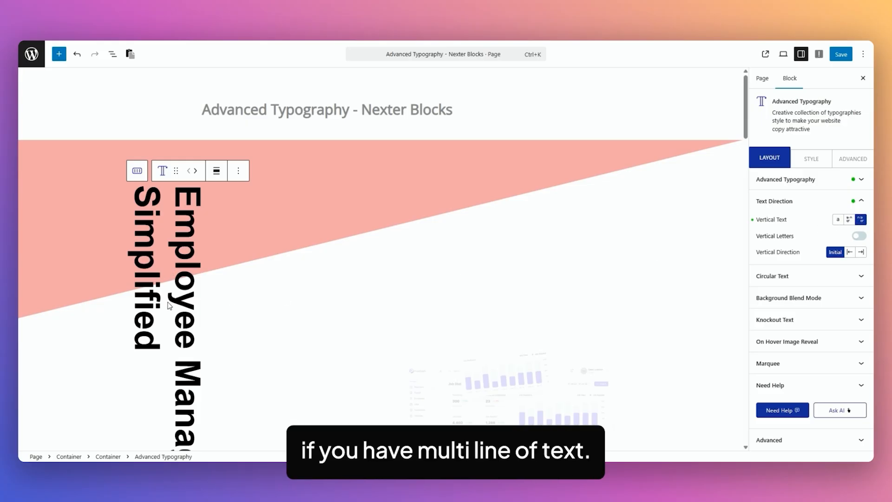
click(861, 237)
scroll(161, 332, down, 2)
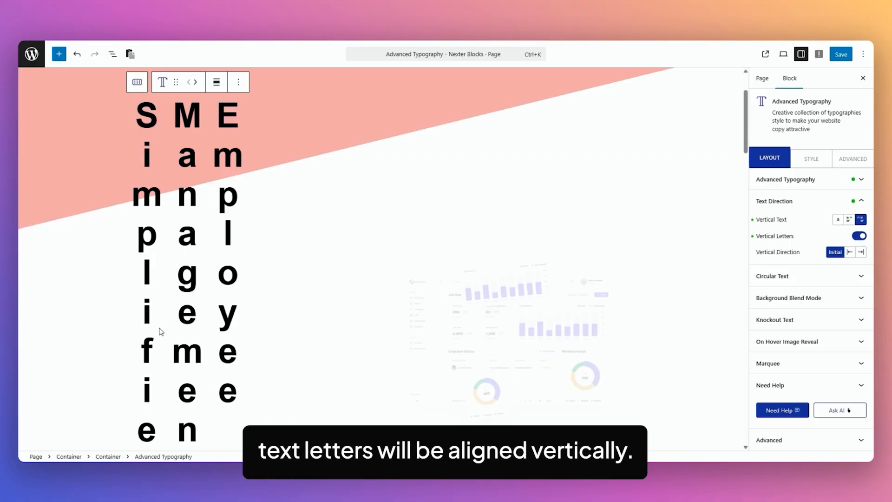
click(859, 236)
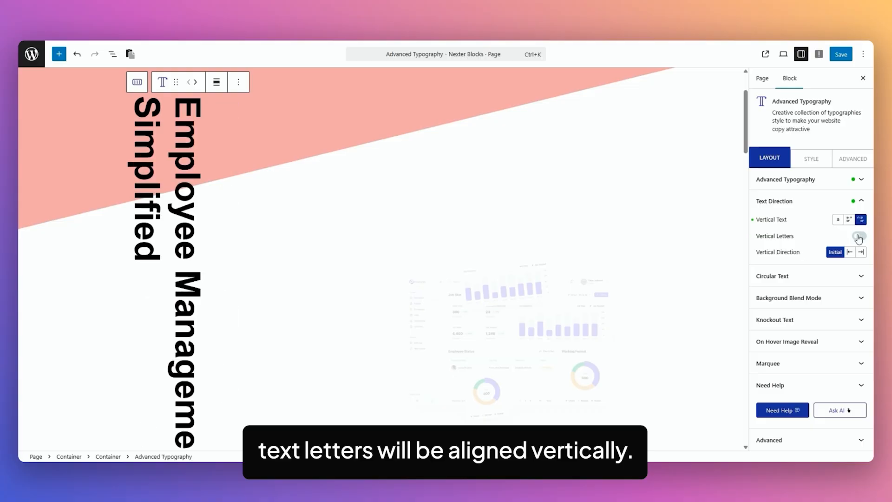
click(840, 221)
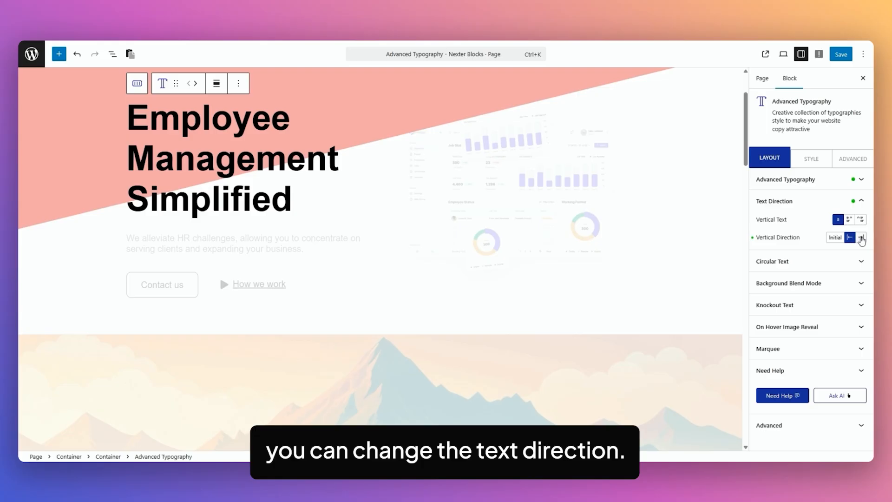
click(861, 237)
Step: Turn on circular text for the "Employee Management Simplified" heading, try a custom radius of 800 and clear that radius
click(807, 223)
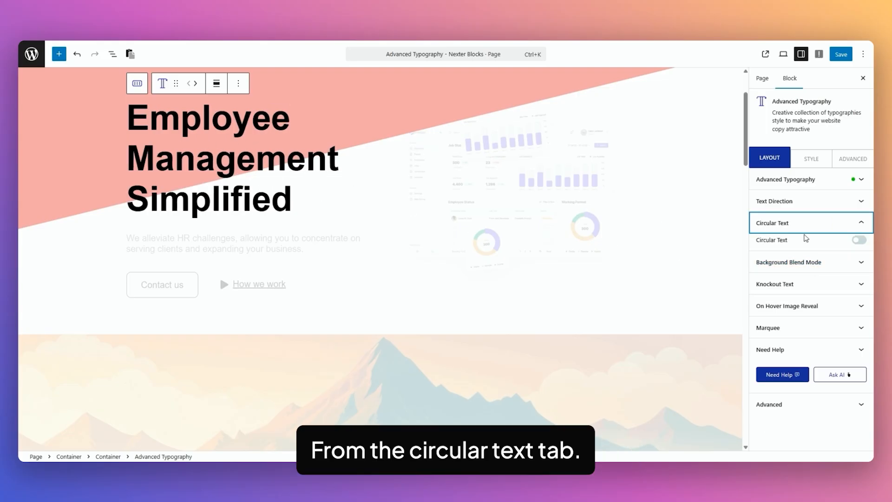
scroll(579, 257, up, 1)
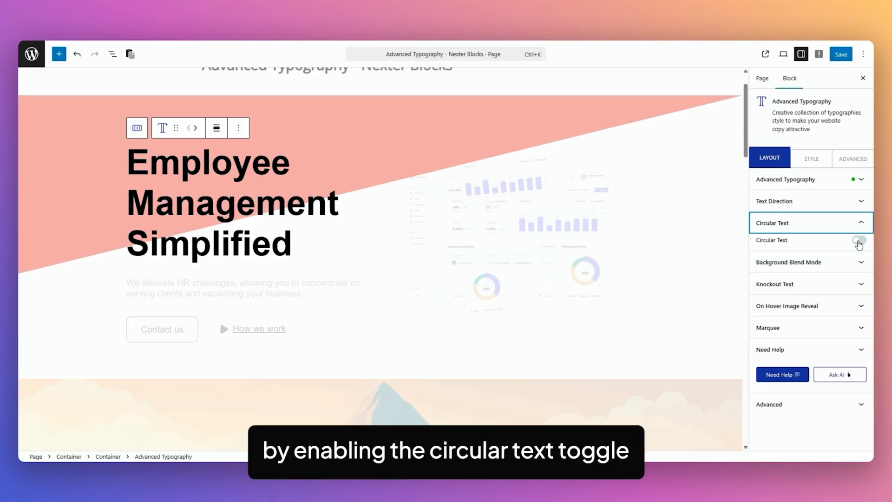
click(860, 241)
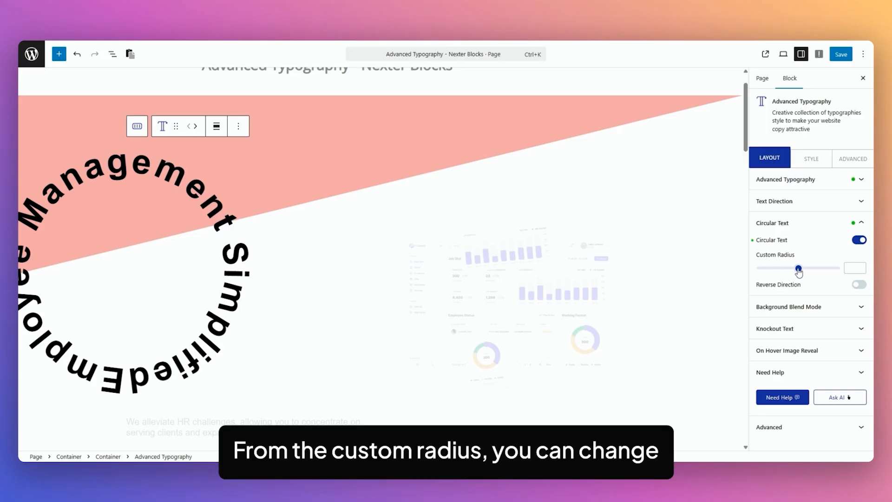
drag(799, 269, 835, 269)
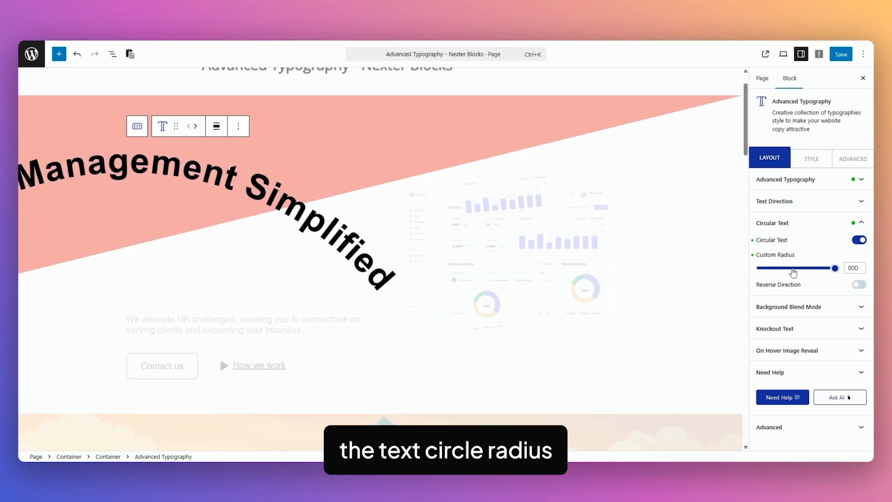
double_click(857, 268)
key(BackSpace)
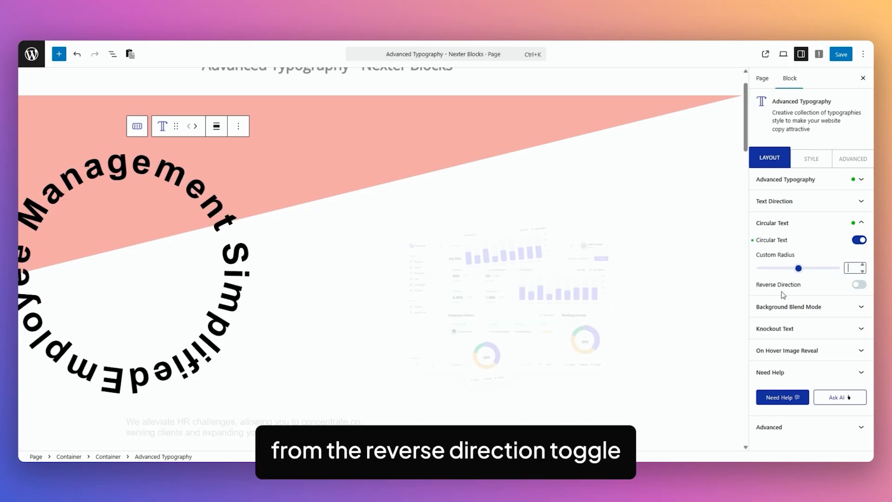
Step: Try reversing the direction of the circular "Employee Management Simplified" text
click(859, 284)
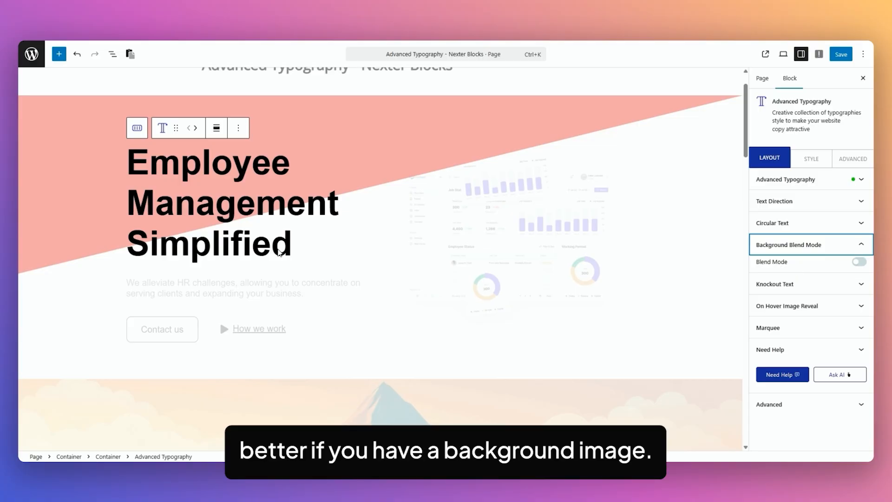
Step: Try successive background blend mode variations, including Hard Light, on the "Discover the Mountains" heading, and turn blend mode off
scroll(472, 231, down, 5)
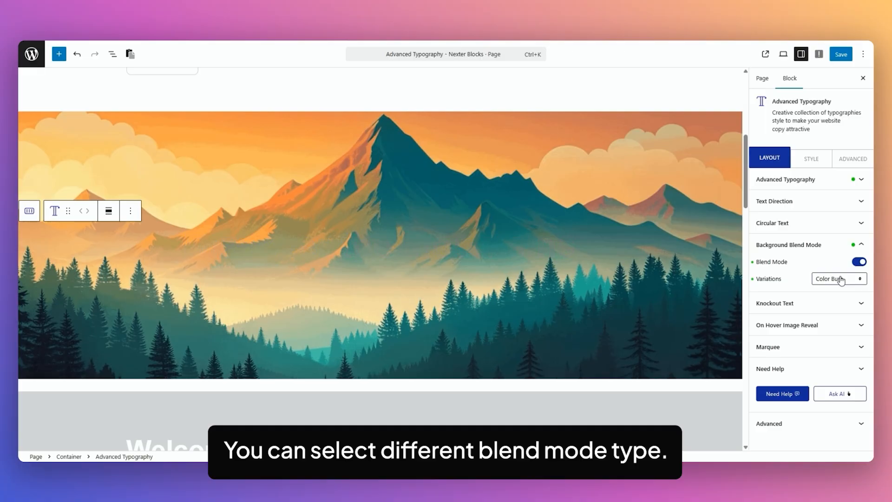
key(Down)
key(Down)
key(Down)
key(Down)
key(Down)
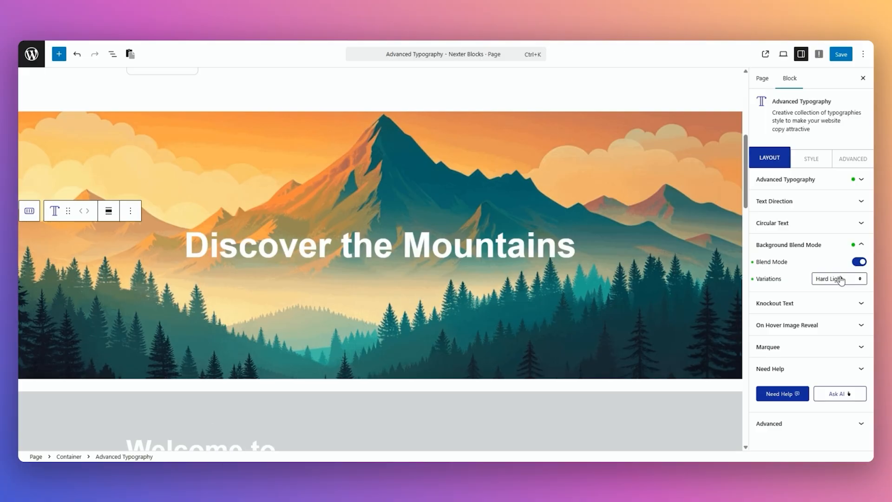
key(Down)
key(Down)
key(Down)
key(Down)
key(Down)
click(859, 262)
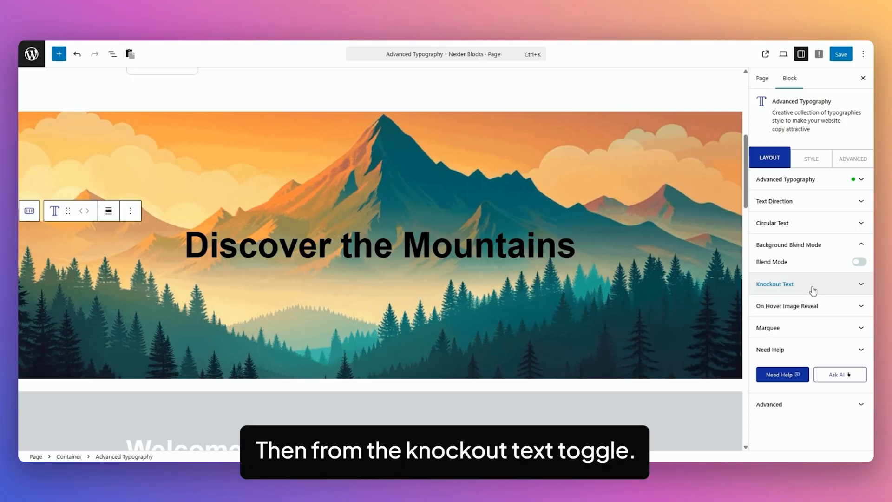
Step: Try knockout text on the "Discover the Mountains" heading with the building background image and review its image properties
click(813, 289)
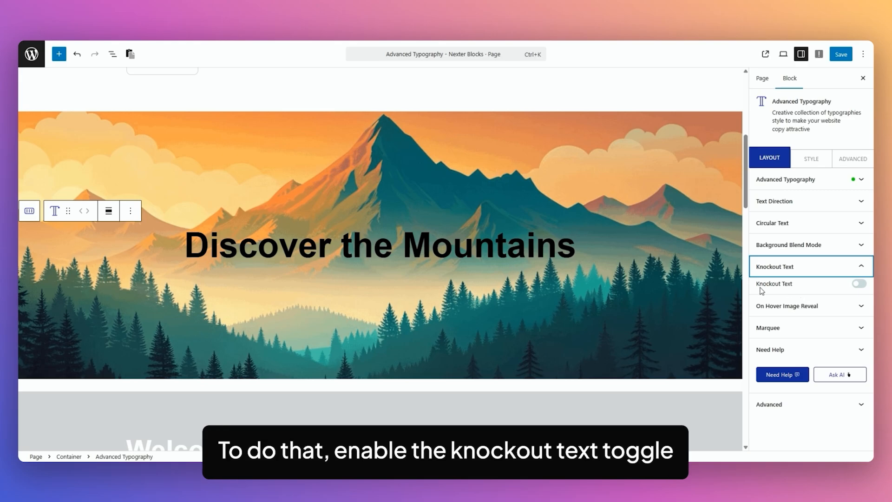
click(860, 284)
scroll(825, 218, down, 2)
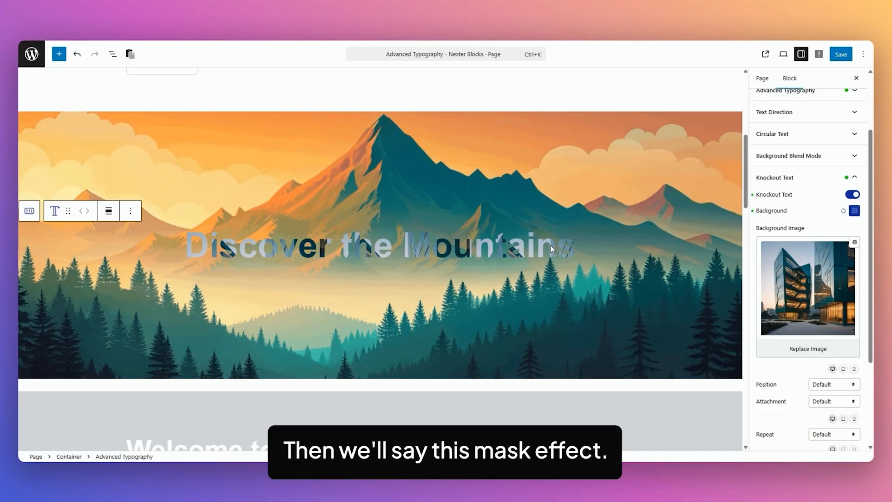
scroll(836, 305, down, 3)
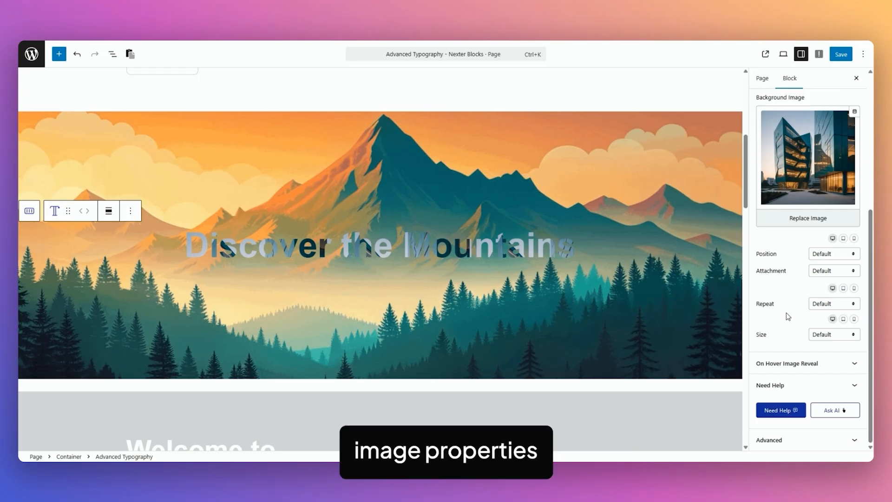
Step: Try Hover Image Reveal on the "Discover the Mountains" heading and review its mountain image and reveal styles
click(790, 363)
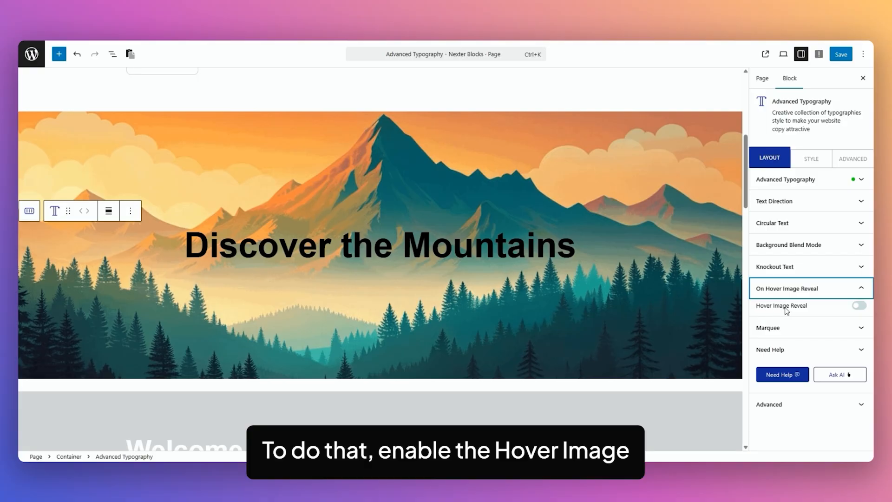
click(860, 307)
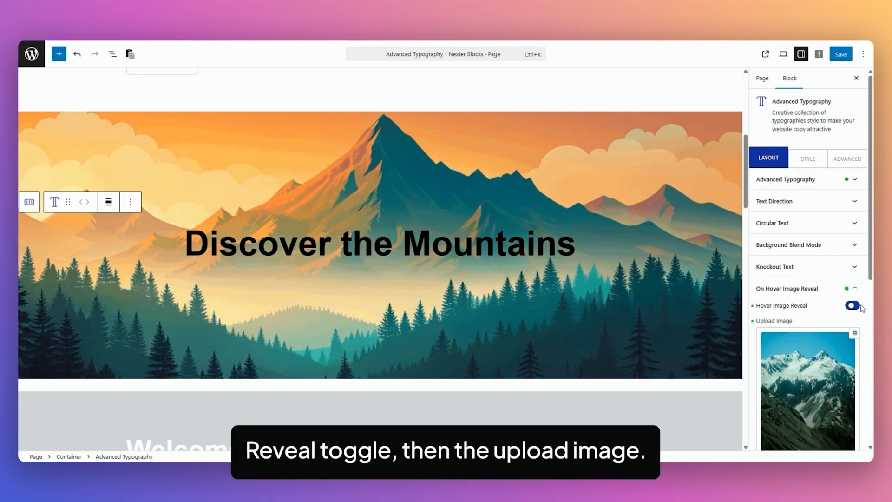
scroll(798, 233, down, 2)
mouse_move(800, 271)
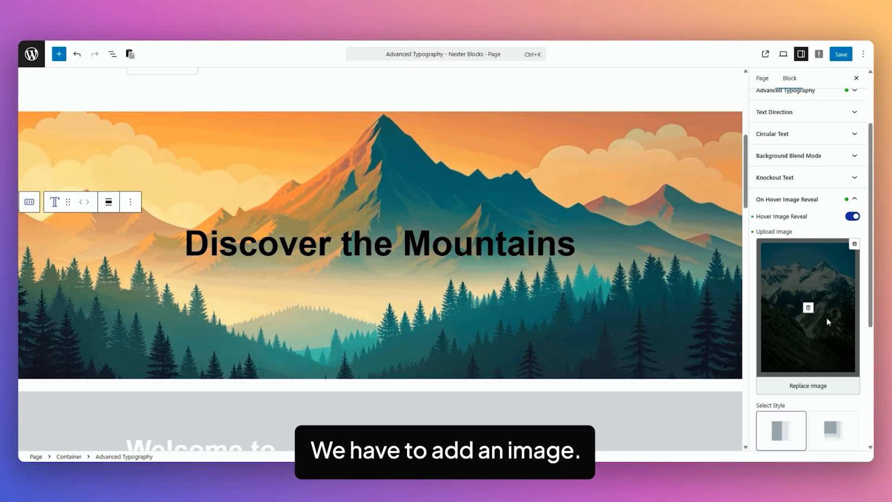
scroll(826, 317, down, 1)
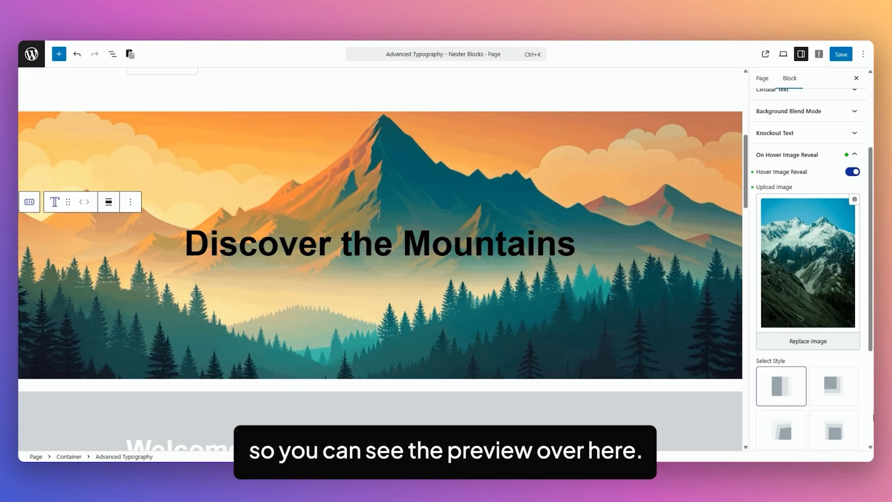
scroll(839, 313, down, 3)
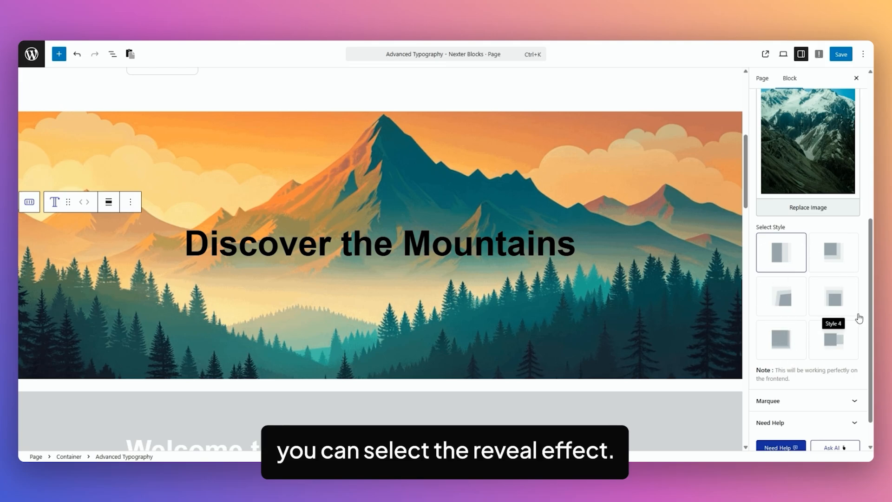
Step: Try the marquee effect on the "Discover the Mountains" heading, comparing the Default and On Transition types and their settings
click(785, 401)
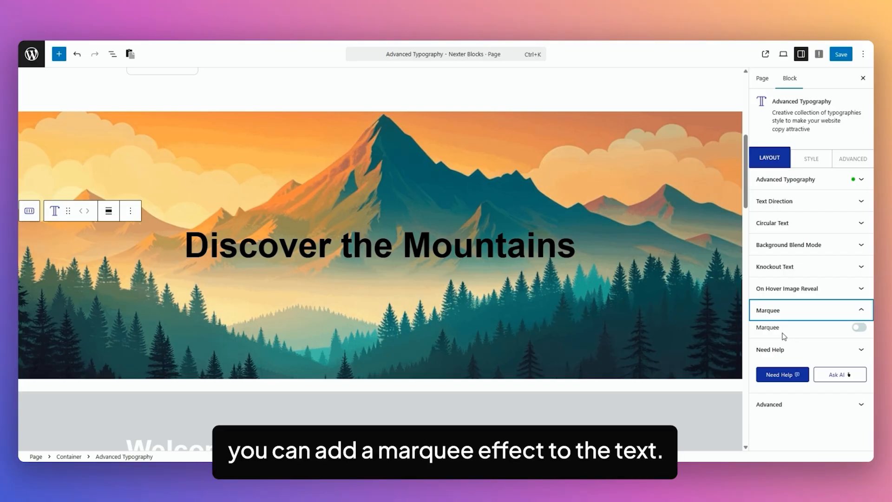
click(860, 329)
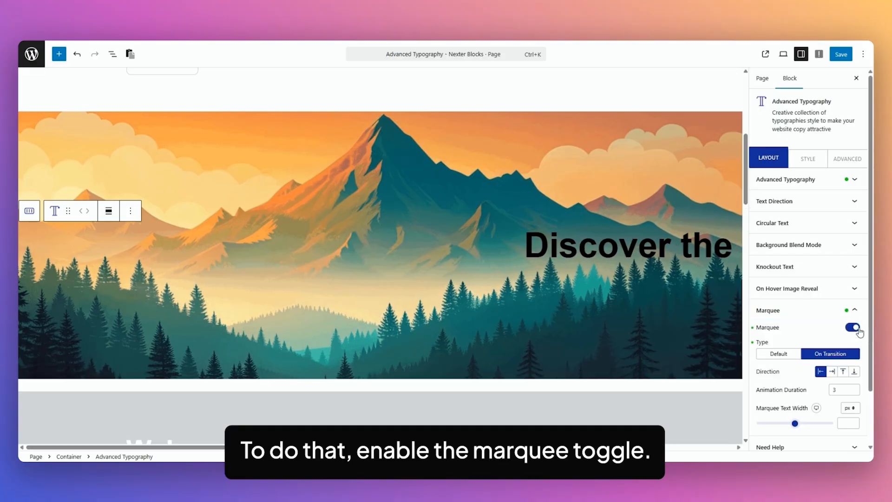
scroll(781, 285, down, 1)
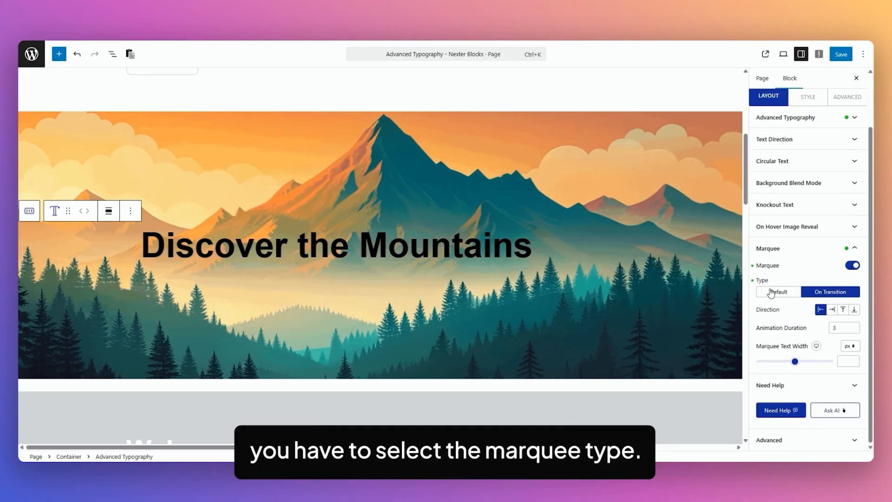
click(776, 294)
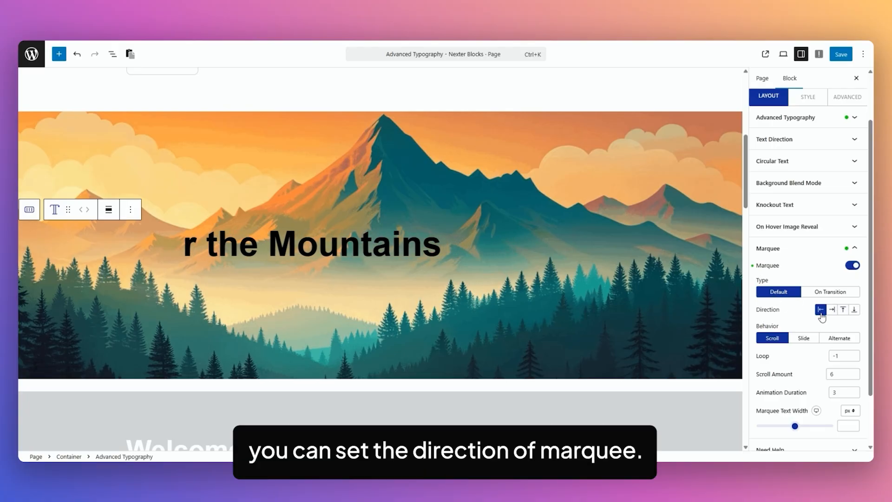
scroll(814, 302, down, 1)
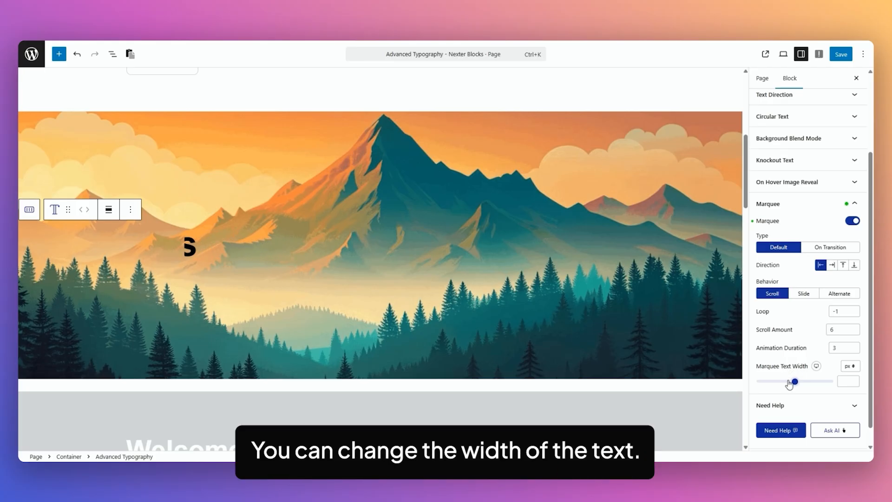
click(829, 248)
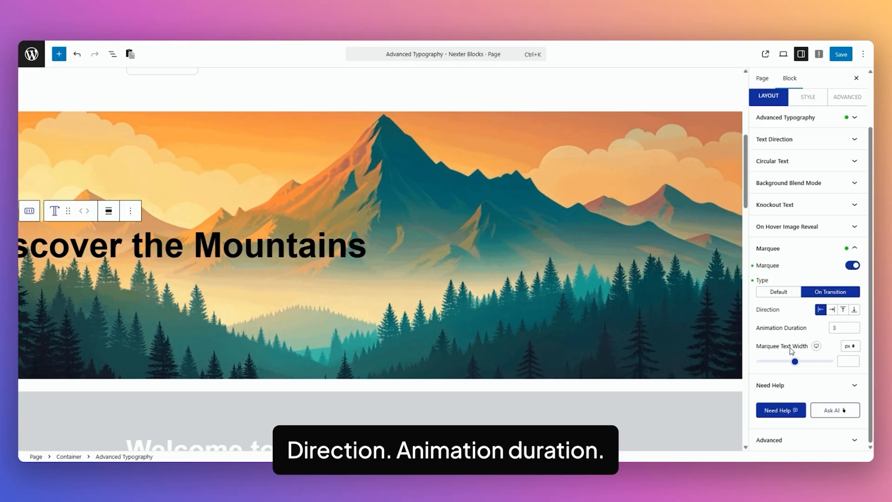
click(799, 248)
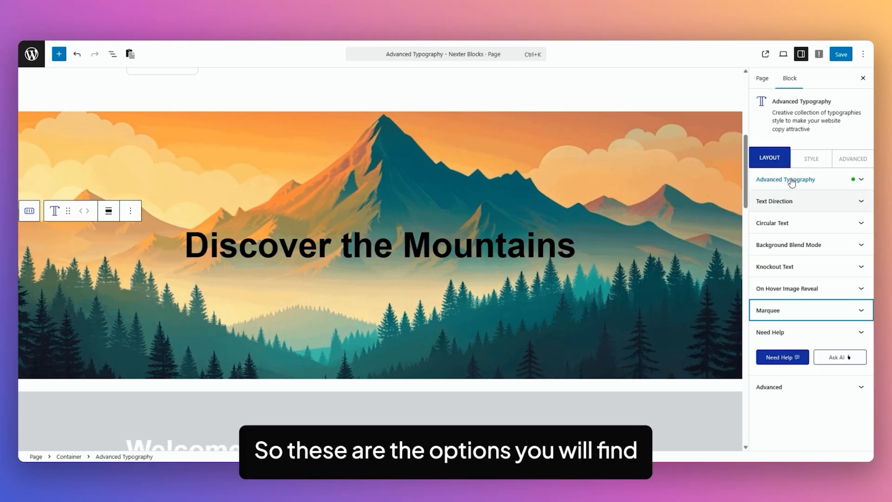
Step: Review the heading's normal content options, its typography style settings and the available global typography presets
click(789, 179)
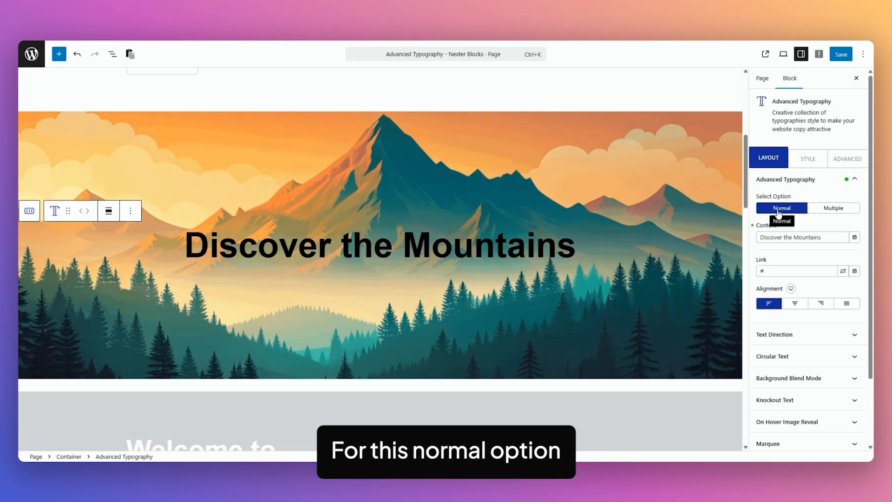
click(806, 163)
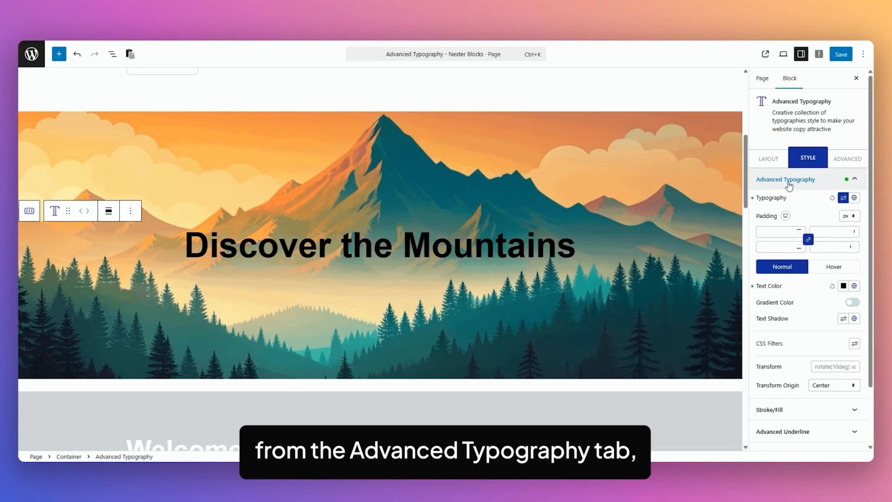
click(844, 198)
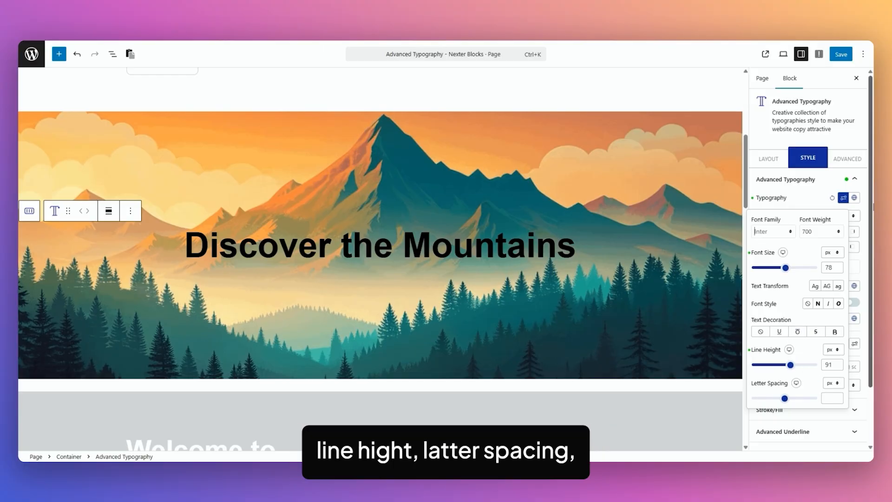
click(854, 197)
click(802, 176)
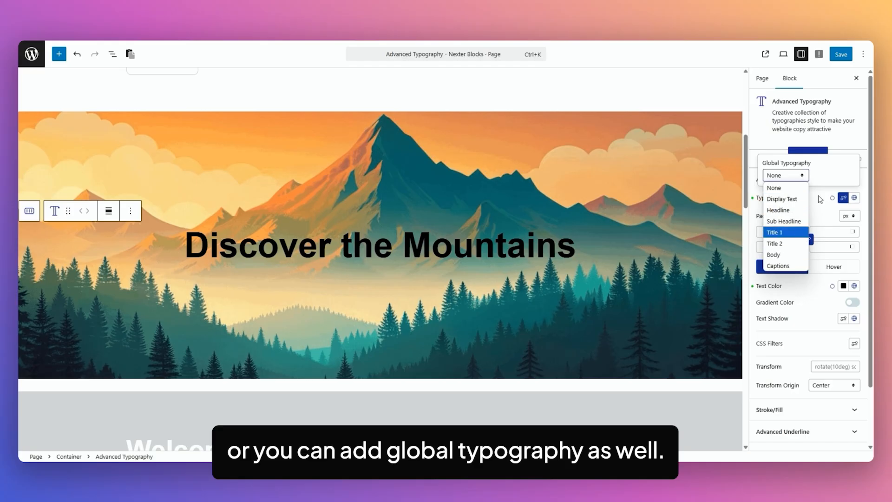
click(820, 197)
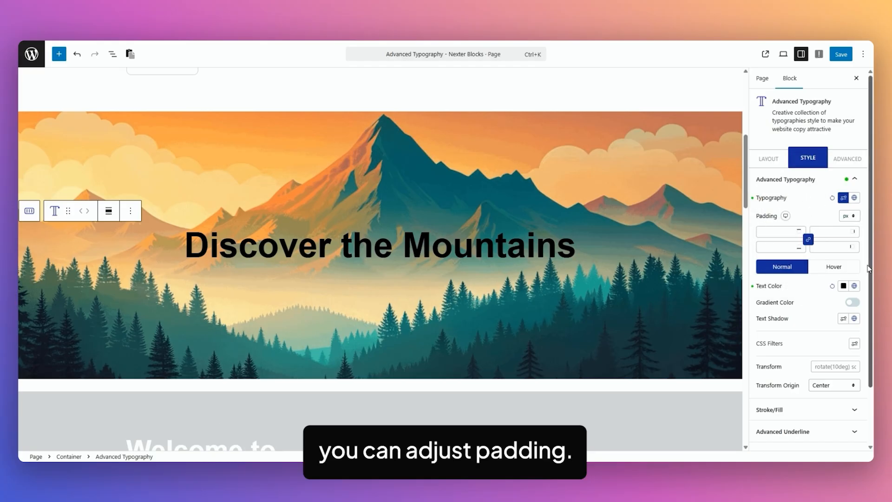
Step: Try the gradient text color and turn on CSS filters for the heading, reviewing the transform origin choices and hover styles
scroll(764, 246, down, 2)
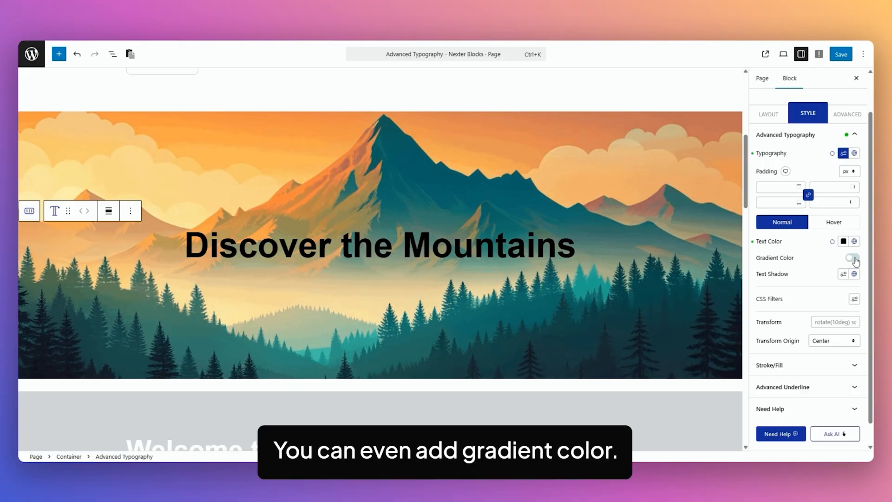
click(854, 258)
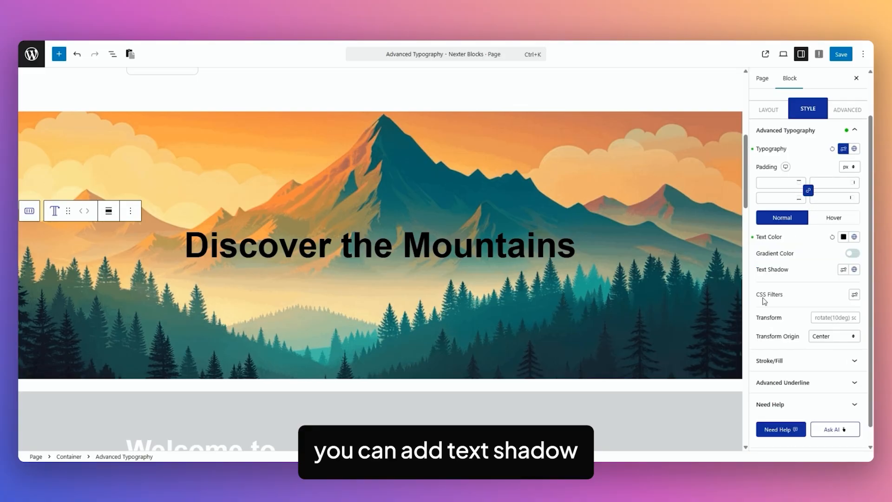
click(856, 295)
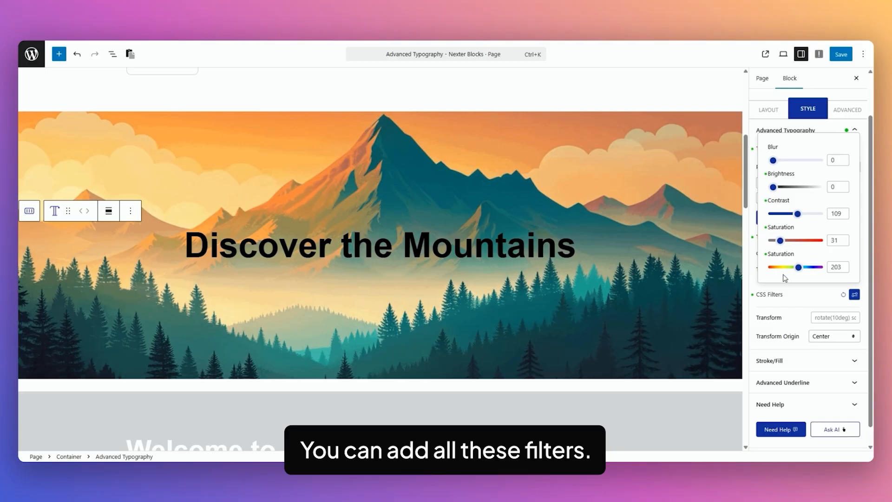
click(761, 319)
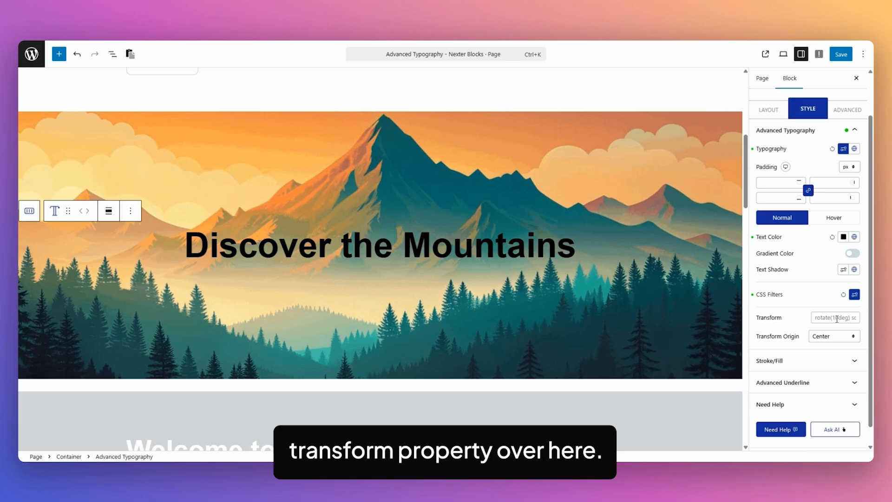
click(837, 337)
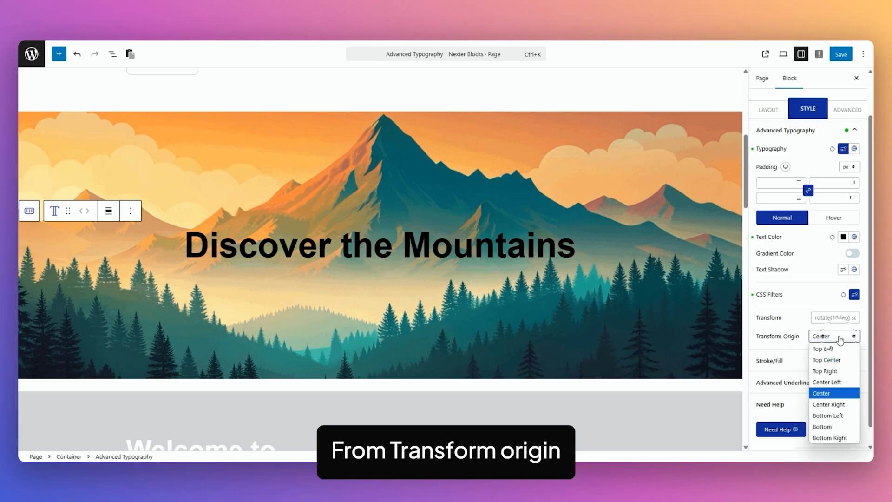
click(795, 318)
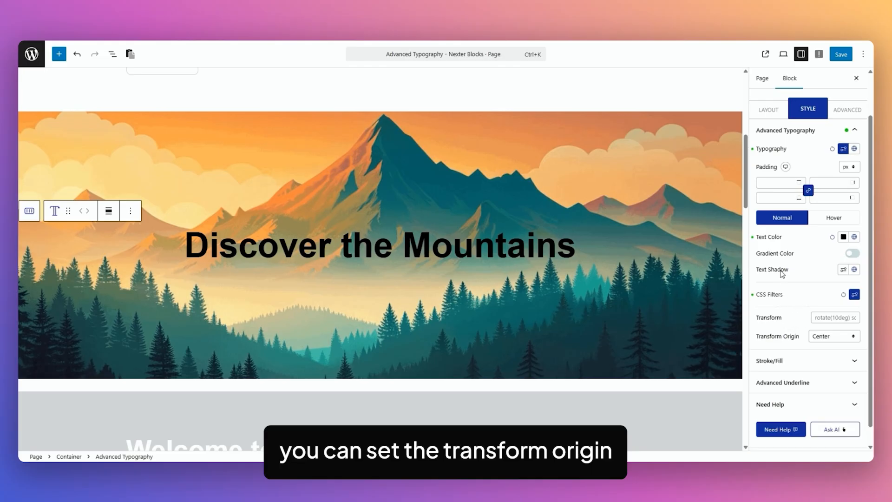
click(834, 218)
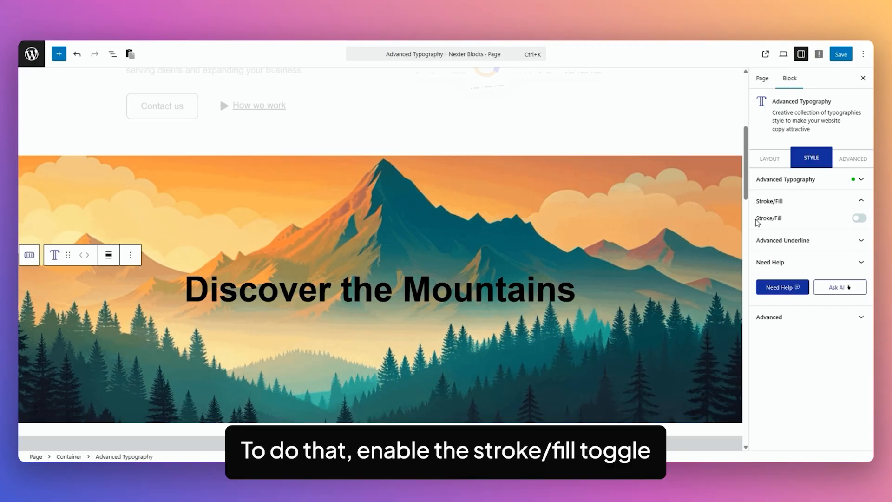
Step: Enable Stroke/Fill on the "Discover the Mountains" heading with a 5 px gradient stroke and fill color FF0606
click(860, 219)
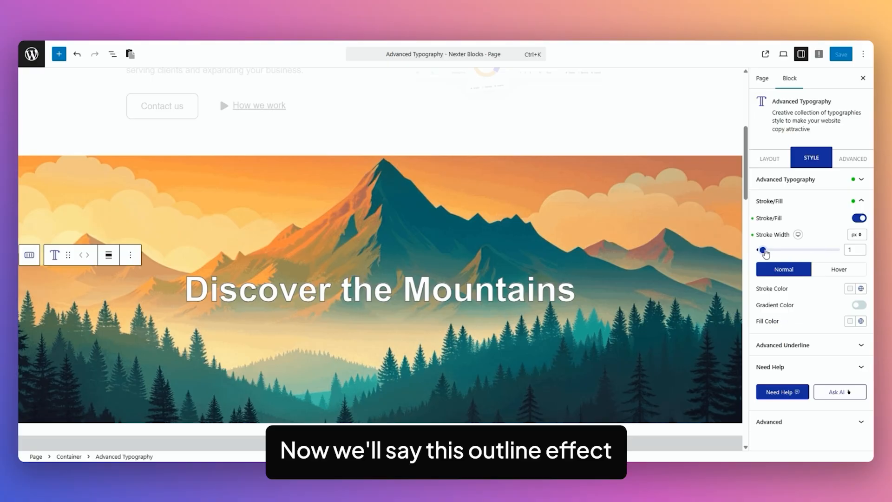
click(863, 246)
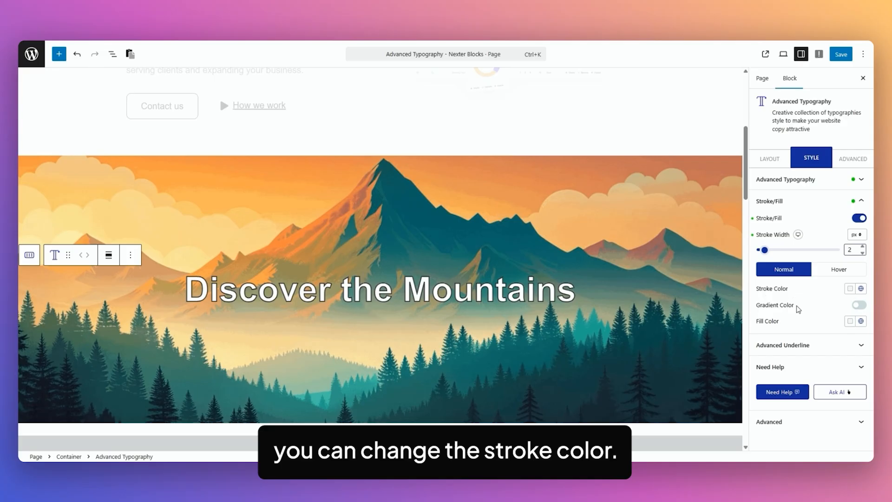
click(859, 305)
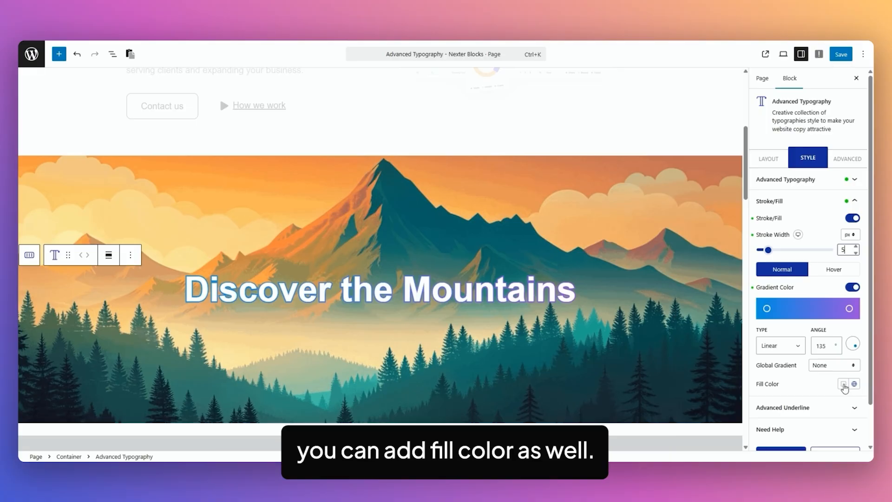
click(844, 384)
click(840, 192)
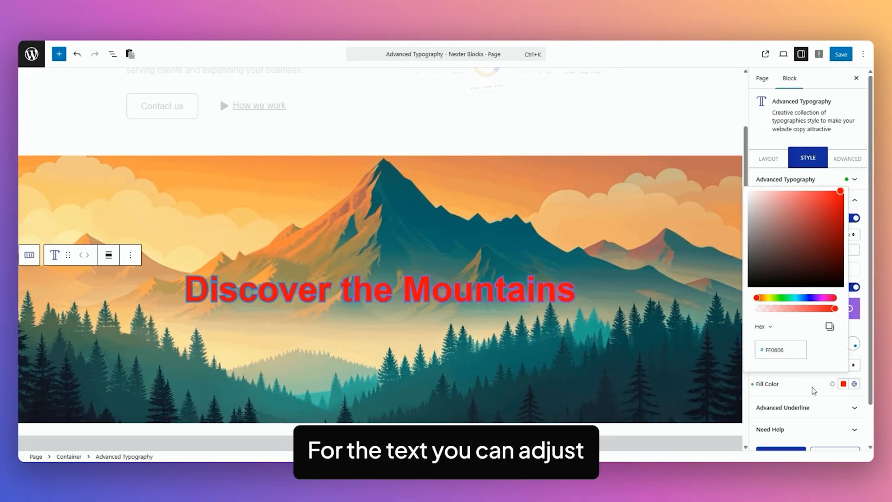
Step: Clear the heading's fill color, turn off its gradient stroke, check the hover settings, and disable Stroke/Fill
click(833, 384)
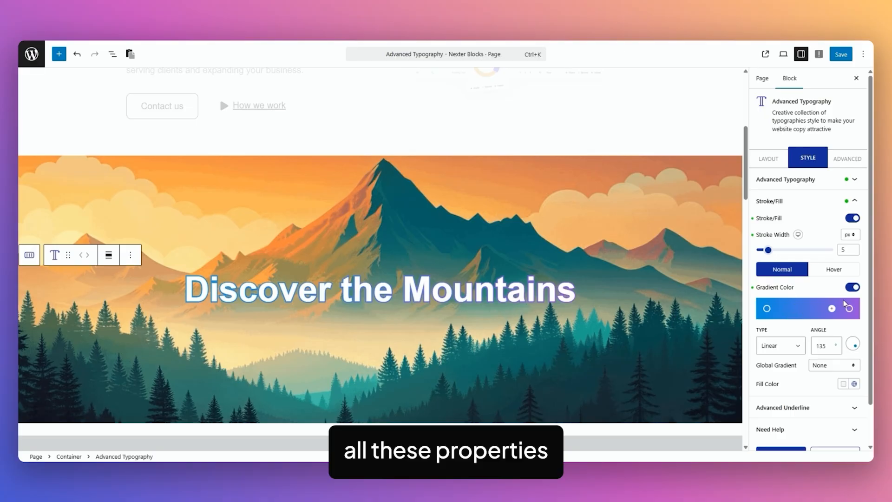
click(853, 289)
click(838, 271)
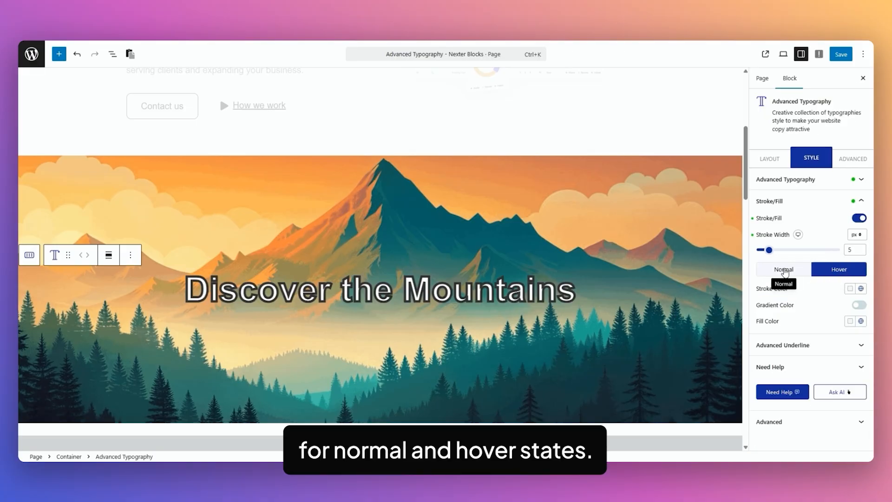
click(785, 271)
click(860, 218)
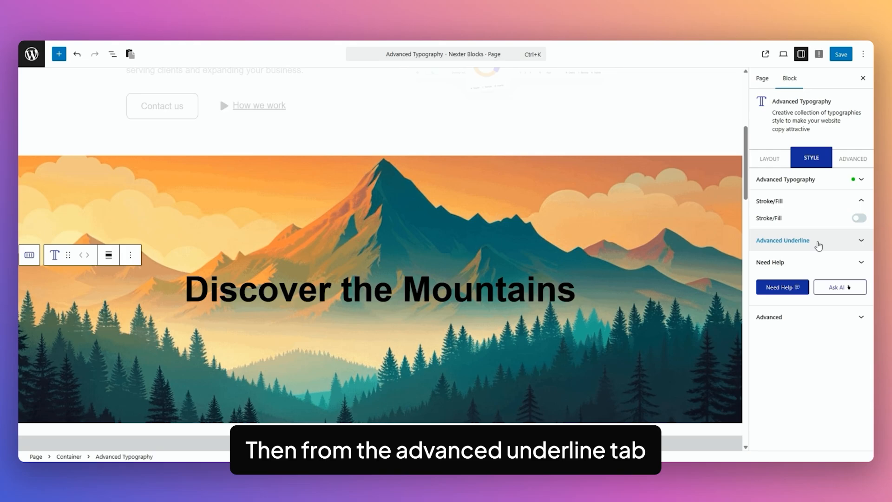
Step: Try the Classic advanced underline on the "Discover the Mountains" heading with the overline and strikethrough line types
click(819, 243)
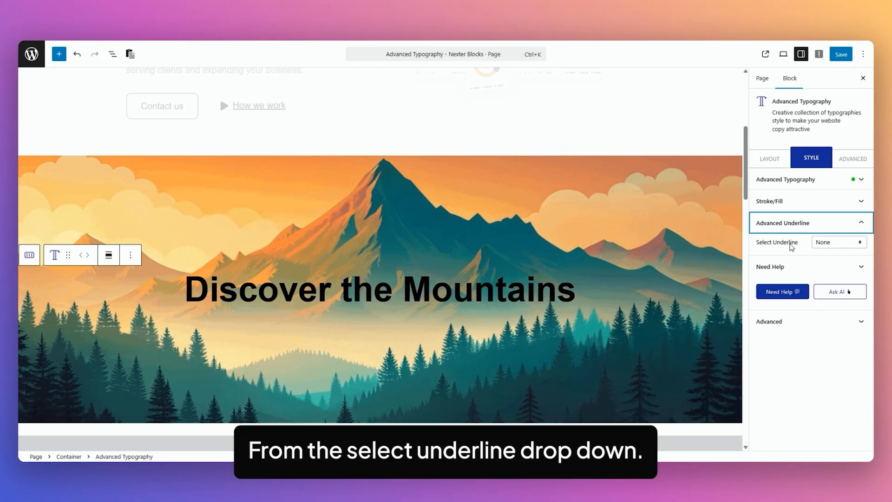
click(850, 246)
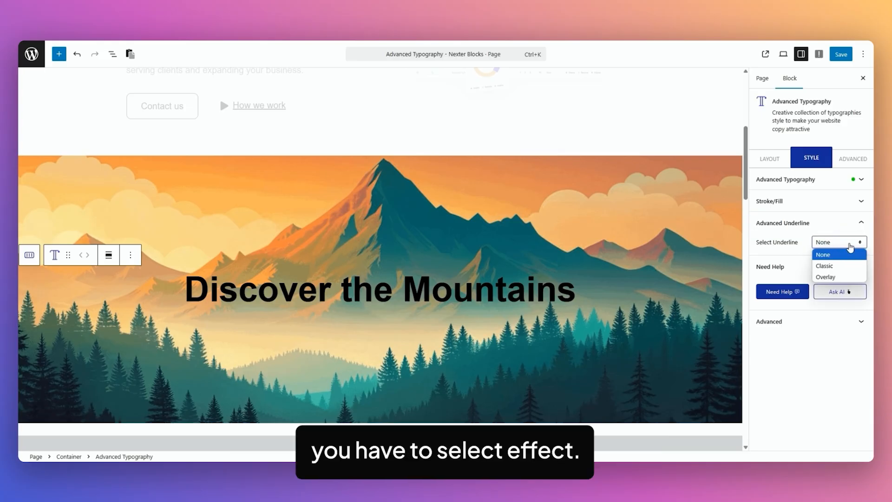
click(830, 267)
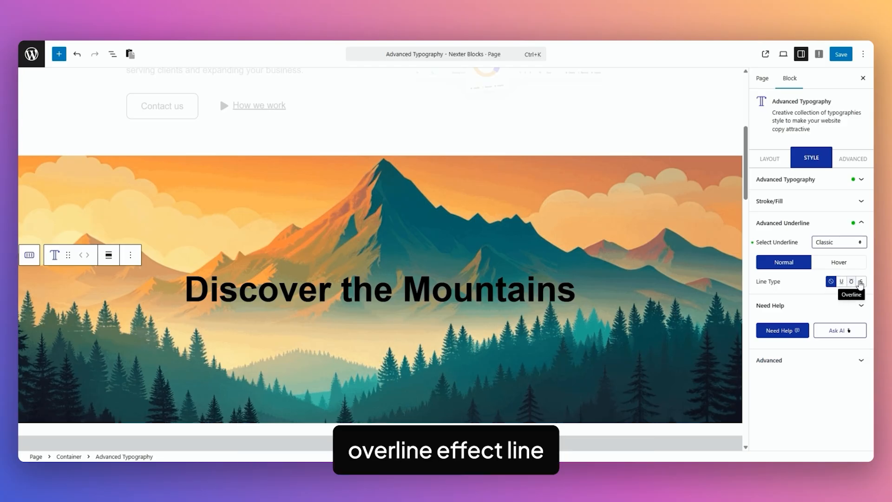
click(853, 282)
click(862, 283)
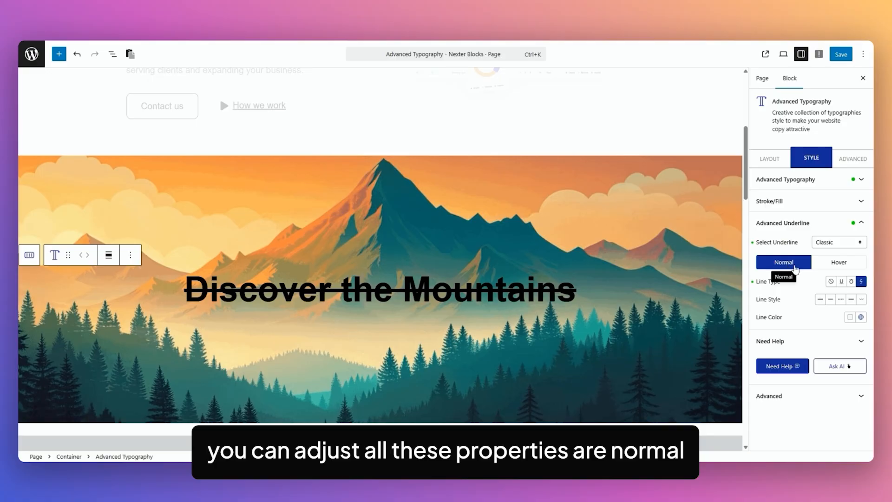
Step: Switch the heading's advanced underline to Overlay, look through the overlay styles and keep Style 1
click(839, 242)
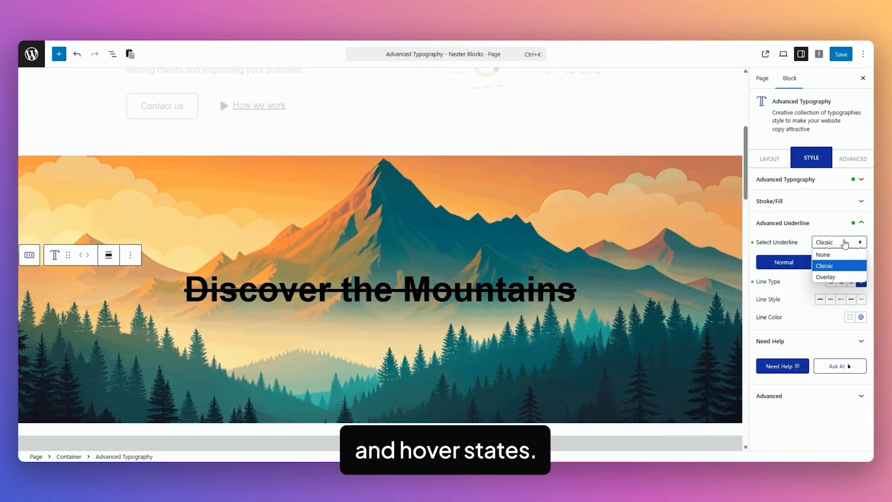
click(836, 277)
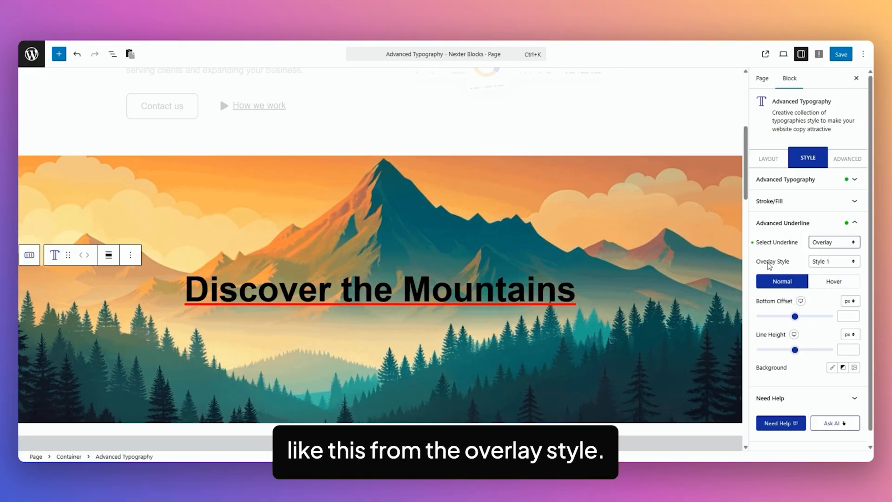
click(839, 263)
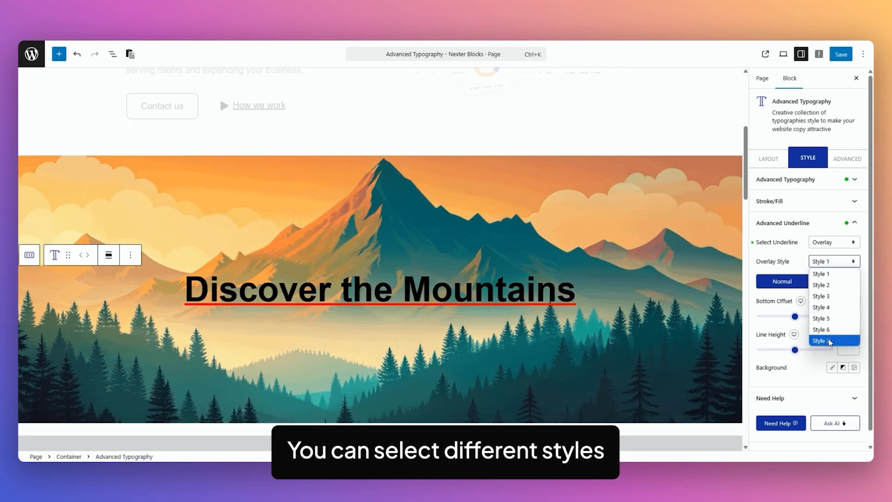
click(832, 296)
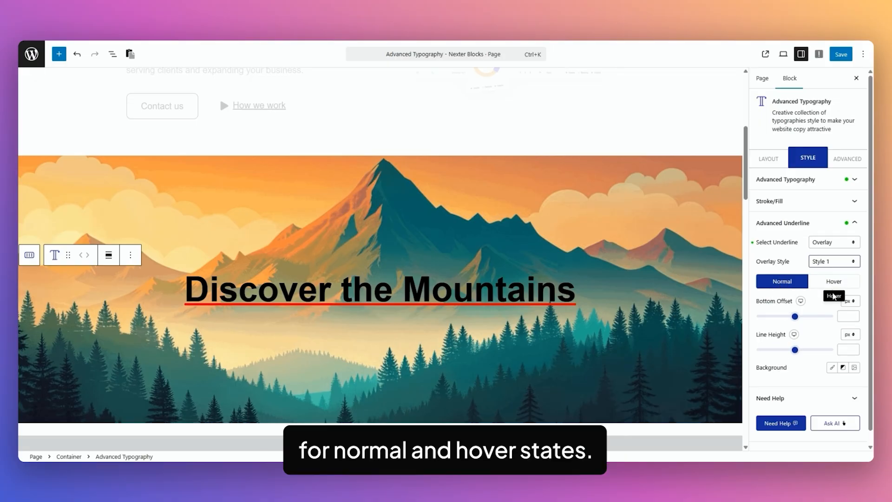
Step: Examine the content, link, aria label and extra options of the first text item in the "Welcome to Skyline Real Estate" heading
click(769, 164)
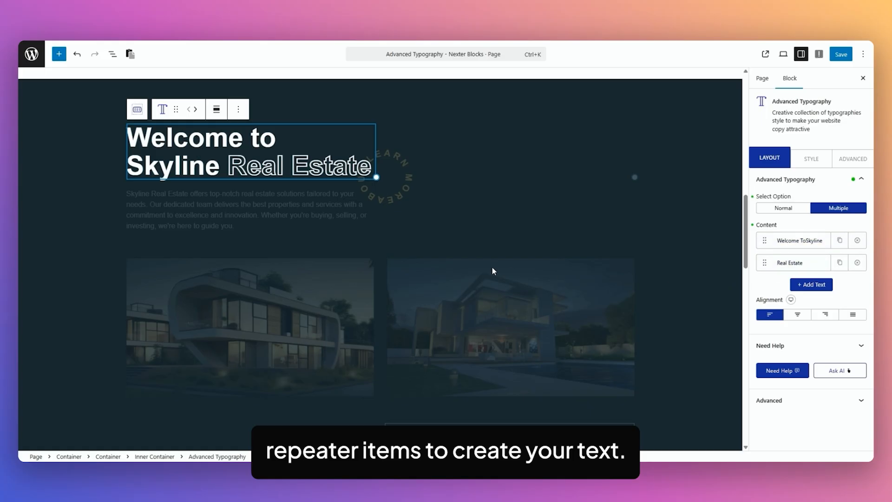
click(816, 241)
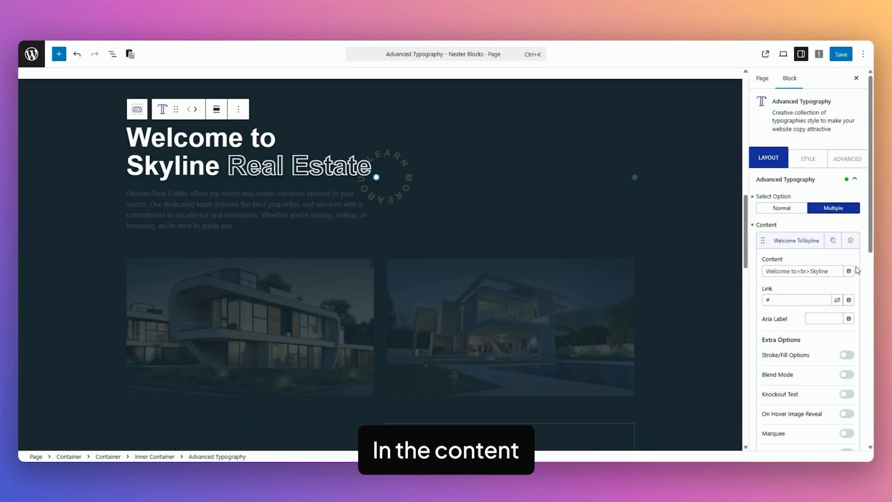
scroll(858, 269, down, 1)
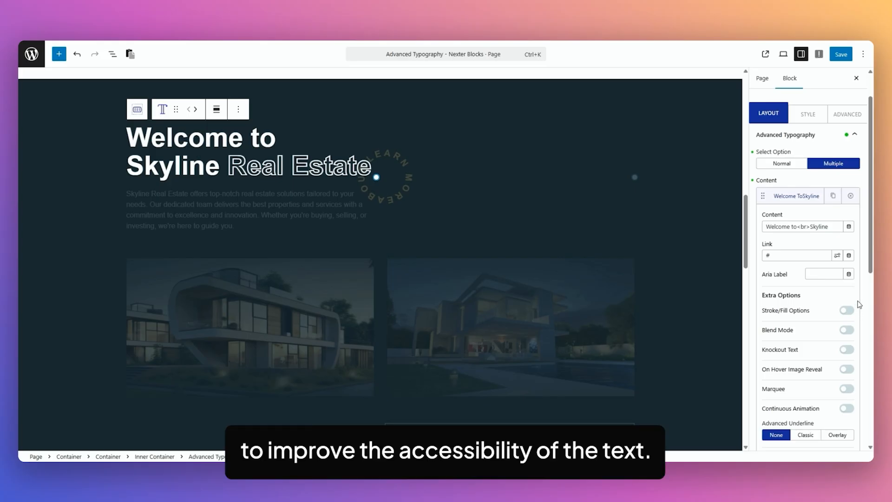
scroll(855, 297, down, 1)
scroll(845, 239, down, 2)
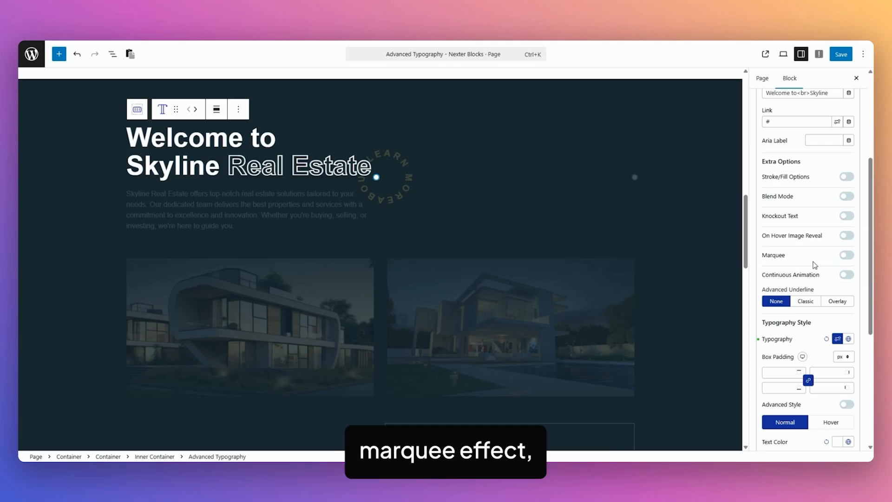
scroll(805, 221, up, 4)
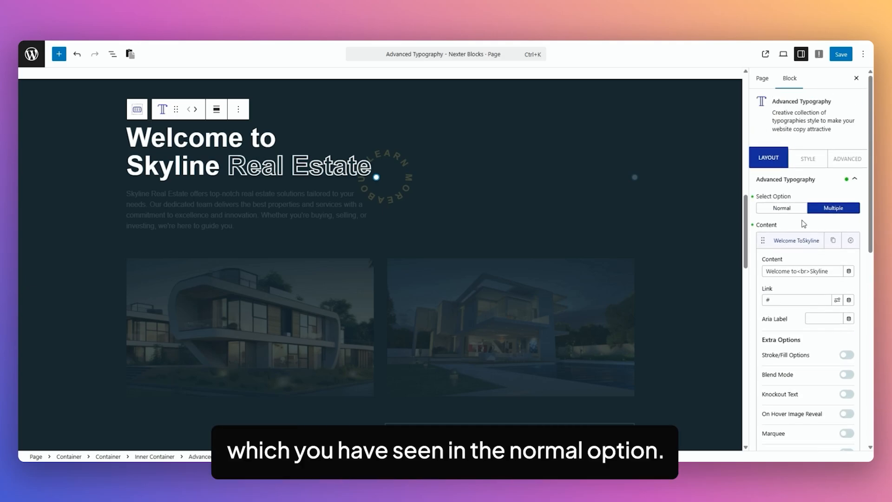
Step: Compare the layout sections of the Normal option with the Multiple option for the Skyline heading
click(782, 208)
scroll(782, 370, down, 2)
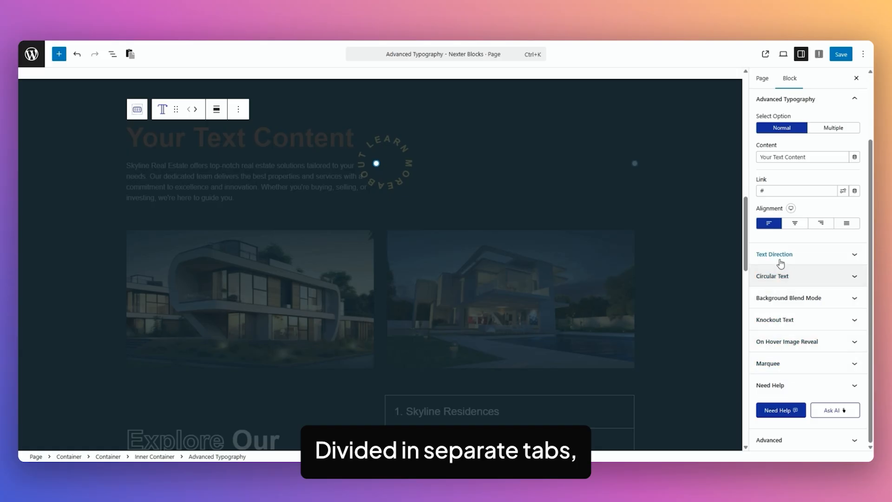
click(830, 130)
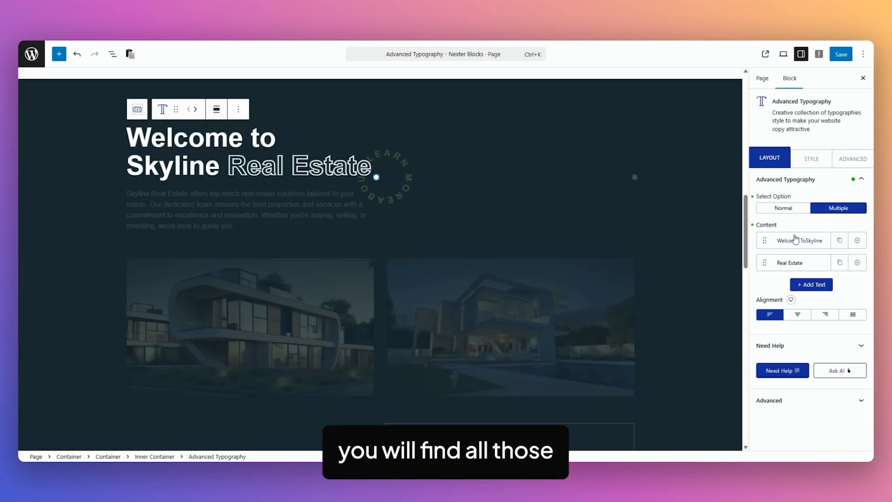
Step: Try Continuous Animation with the Pulse effect and Animation on Hover on the "Welcome to Skyline" text item, and turn both off
click(796, 242)
scroll(813, 238, down, 3)
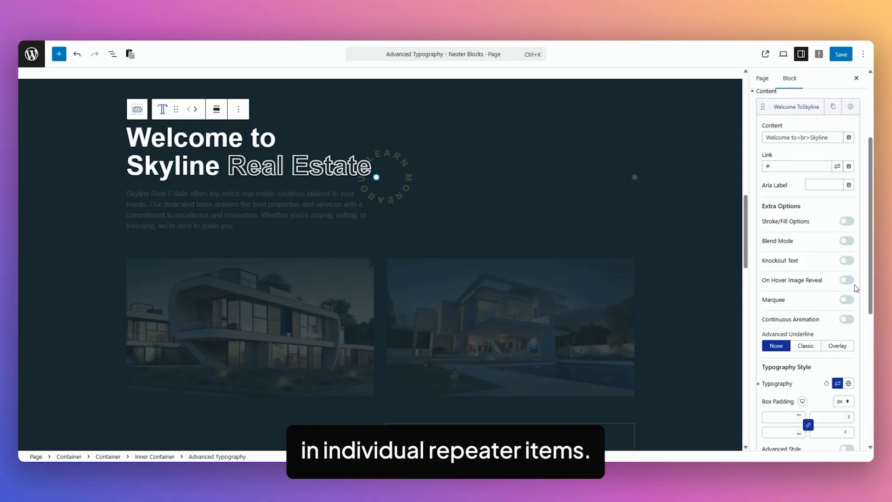
scroll(853, 286, down, 1)
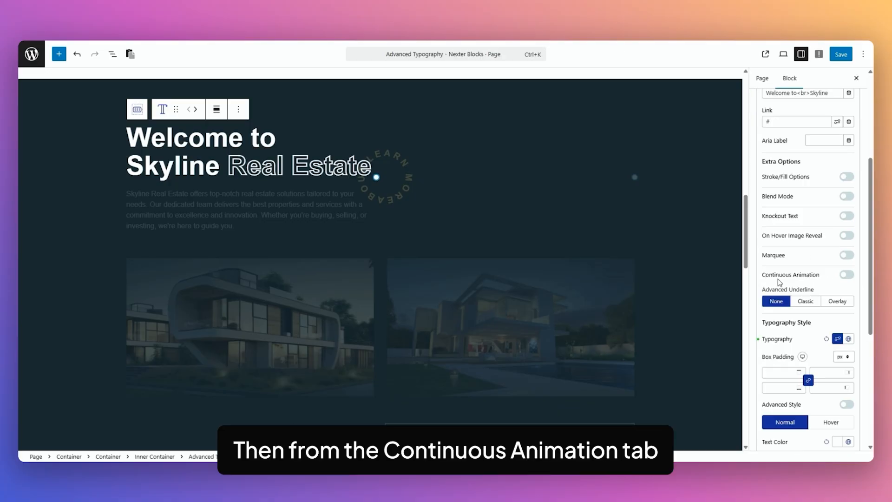
click(848, 275)
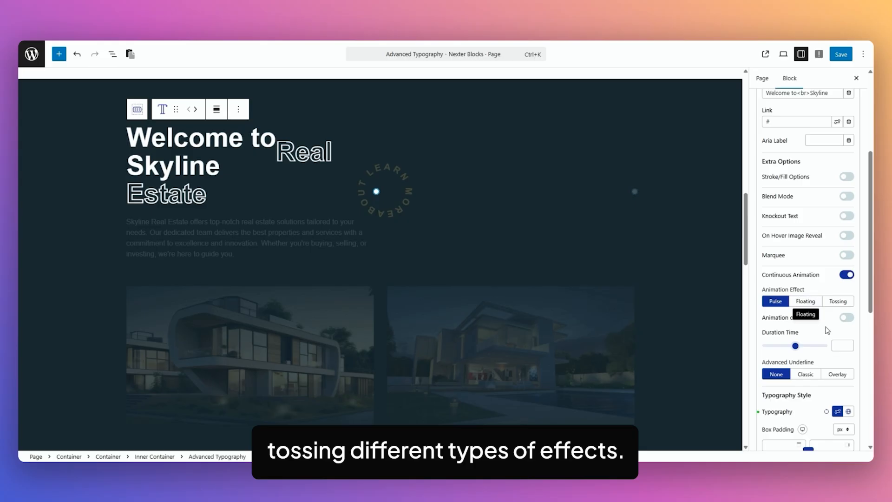
click(848, 318)
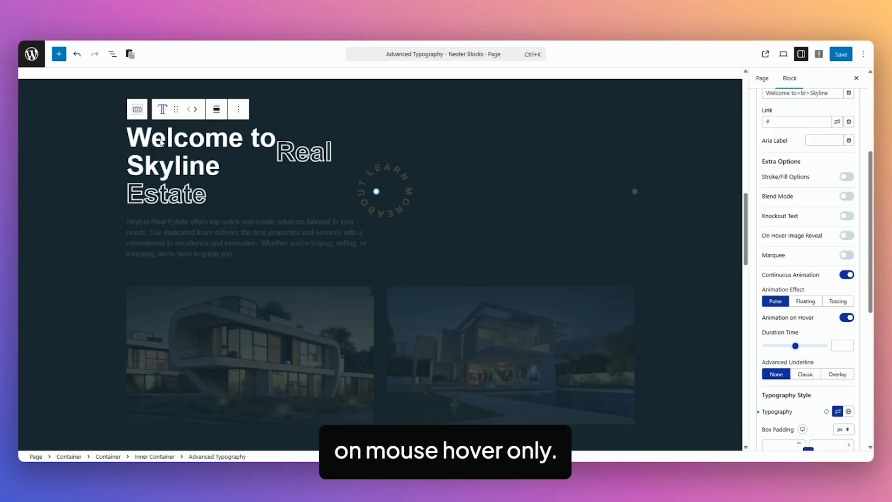
click(847, 318)
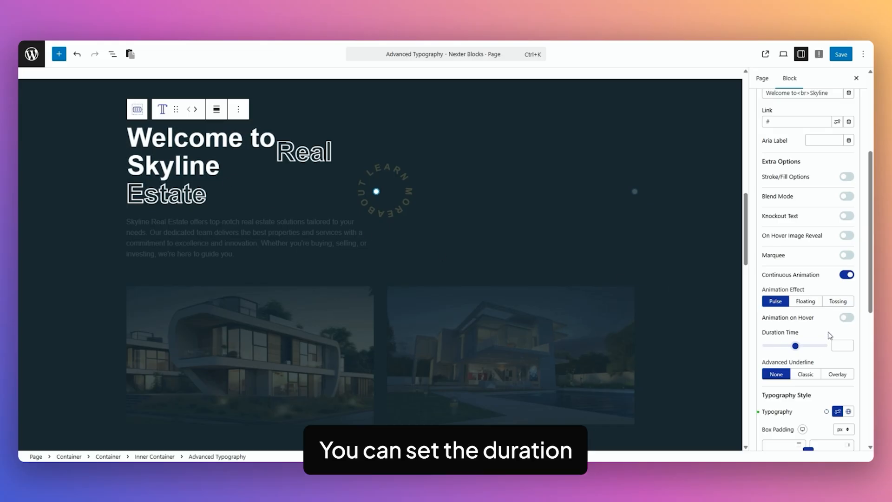
click(847, 274)
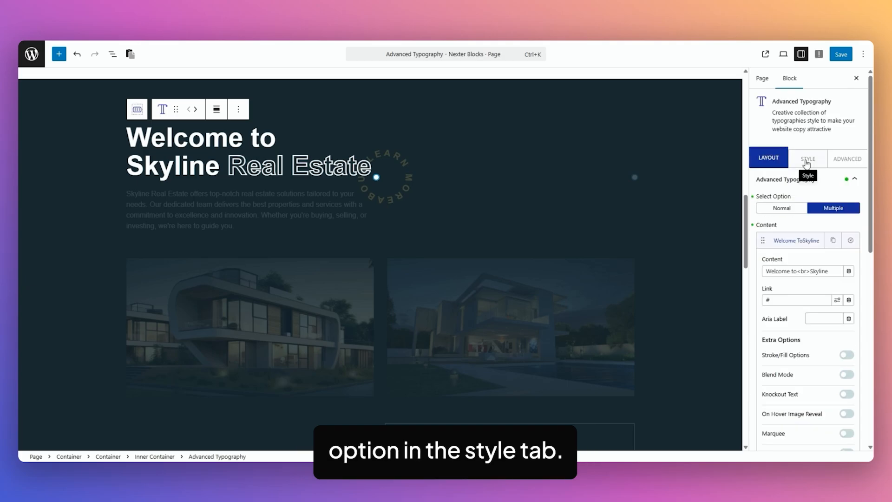
Step: Review the "Welcome to Skyline" item's Typography Style options, including box padding, advanced style, text color, CSS filters and transform
click(808, 158)
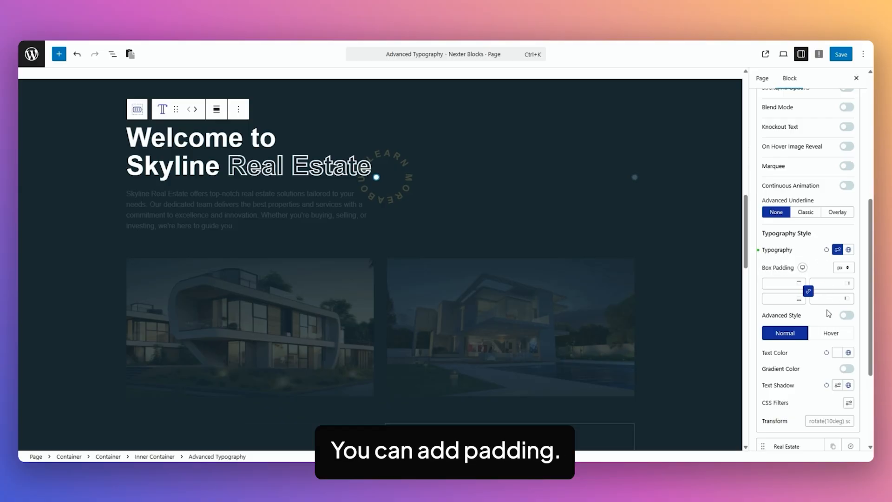
scroll(828, 312, down, 1)
click(847, 270)
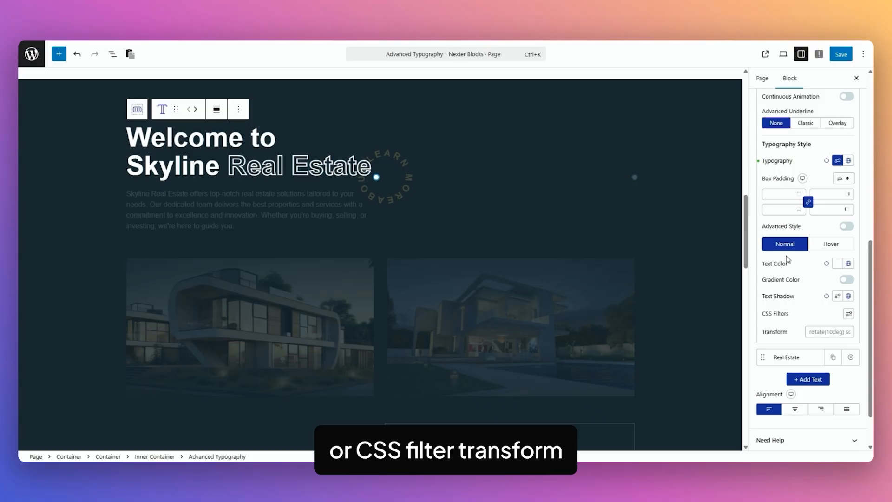
scroll(803, 275, up, 5)
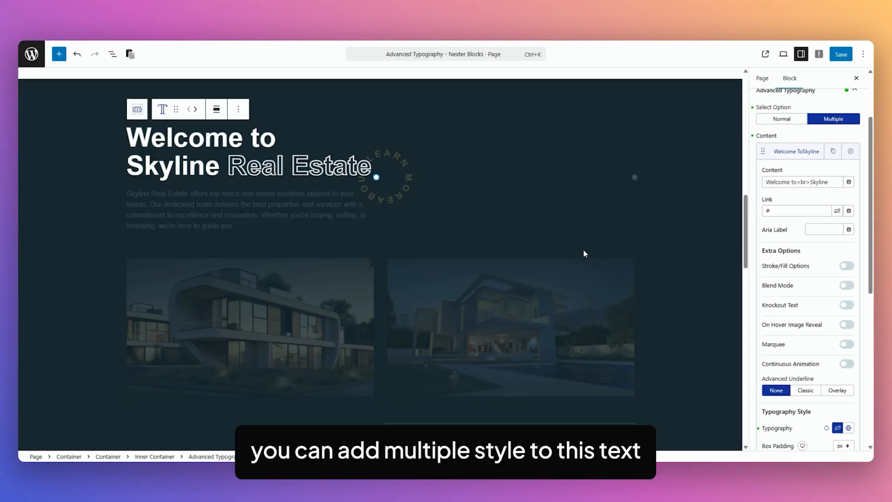
Step: Inspect the "Real Estate" text item's Stroke/Fill settings and its remaining extra options
click(796, 152)
scroll(822, 279, down, 1)
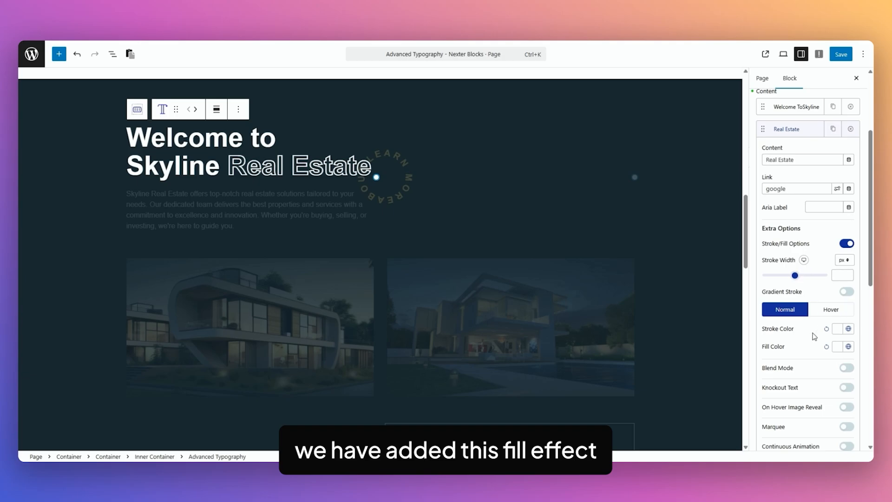
scroll(808, 316, down, 3)
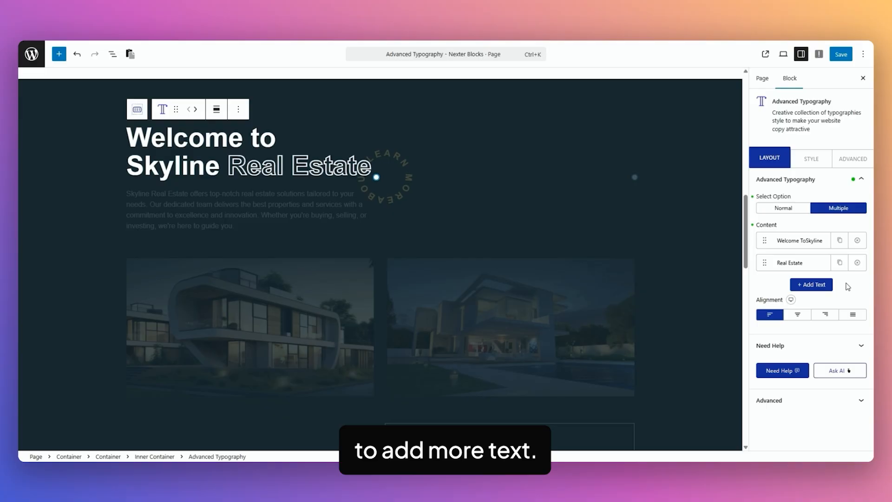
Step: Review the Skyline heading's block-level typography, padding, color and transform styles, and open its advanced settings
click(812, 159)
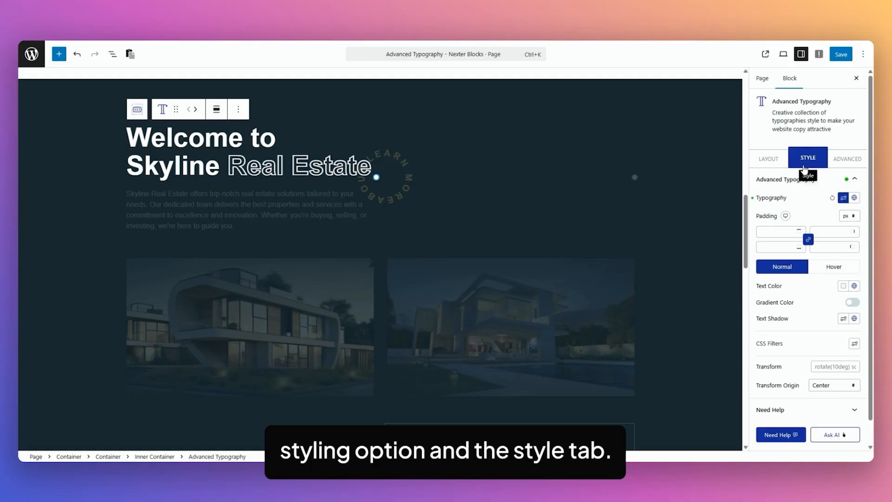
scroll(817, 185, down, 1)
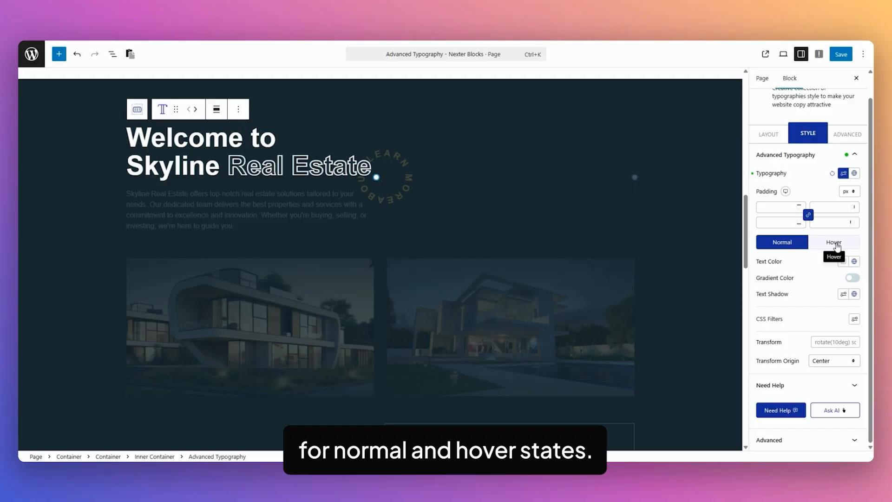
click(847, 135)
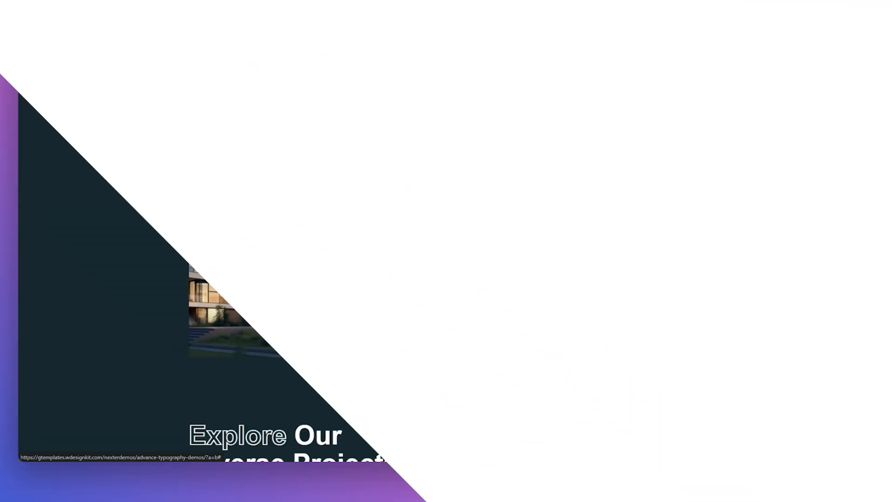
Step: View the real estate demo page down to the "Explore Our Diverse Projects" section
scroll(532, 184, down, 4)
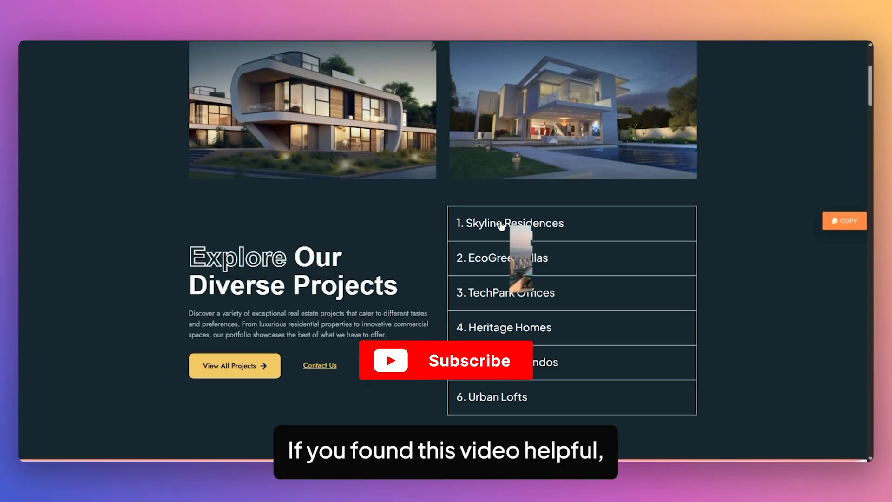